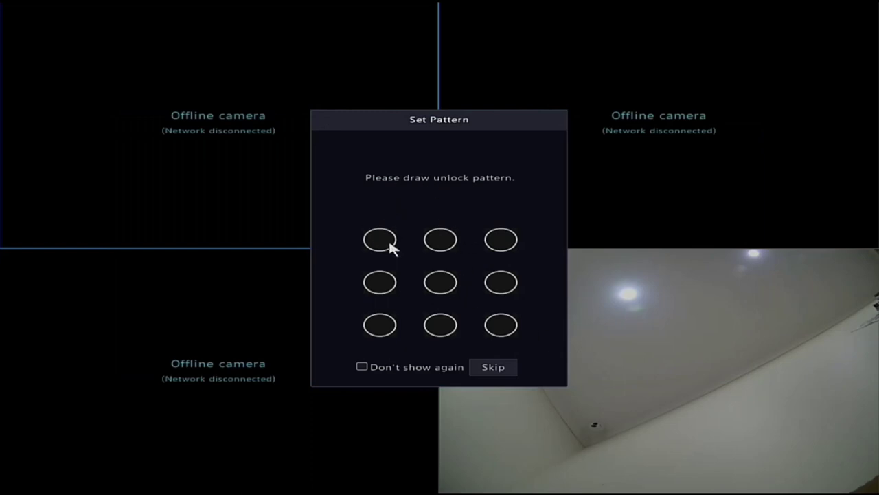
Step: Draw the unlock pattern and repeat it to confirm
mouse_move(378, 241)
mouse_down()
mouse_move(490, 240)
mouse_move(496, 320)
mouse_up()
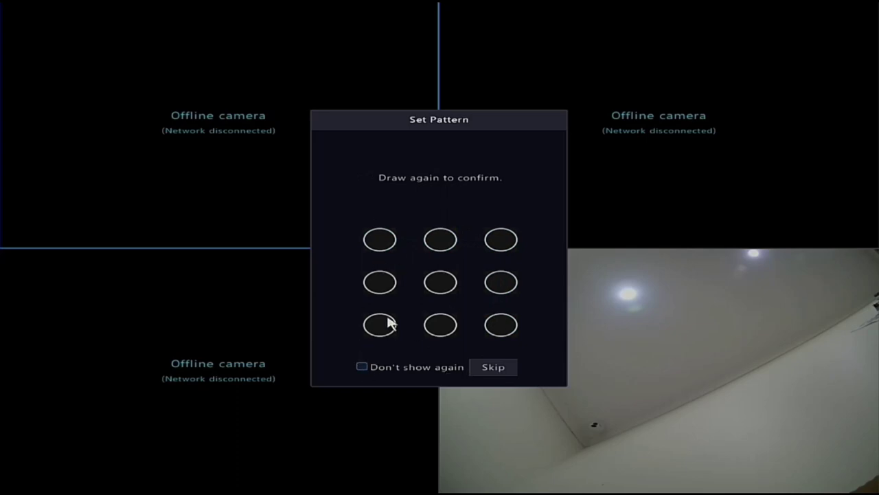
mouse_move(382, 245)
mouse_down()
mouse_move(487, 237)
mouse_move(483, 289)
mouse_move(506, 318)
mouse_move(500, 330)
mouse_up()
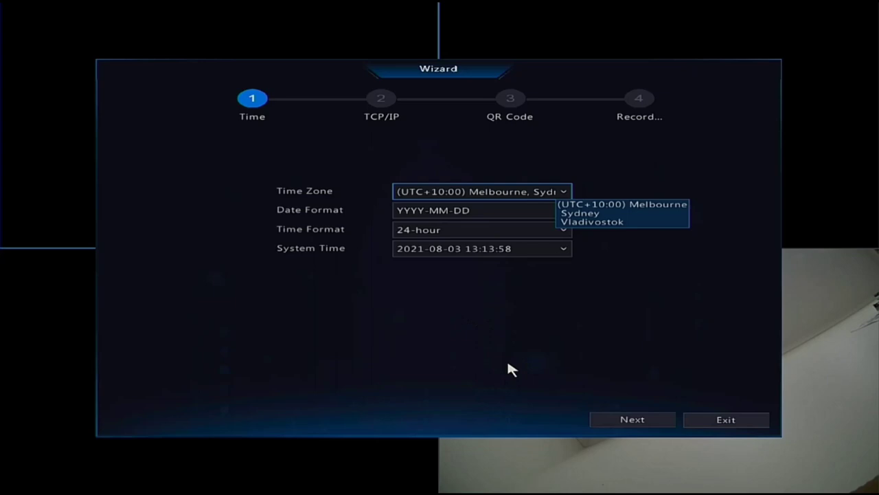
Step: Set the date format to DD-MM-YYYY and keep the default TCP/IP settings, advancing the wizard to the recording schedule
click(518, 210)
click(448, 265)
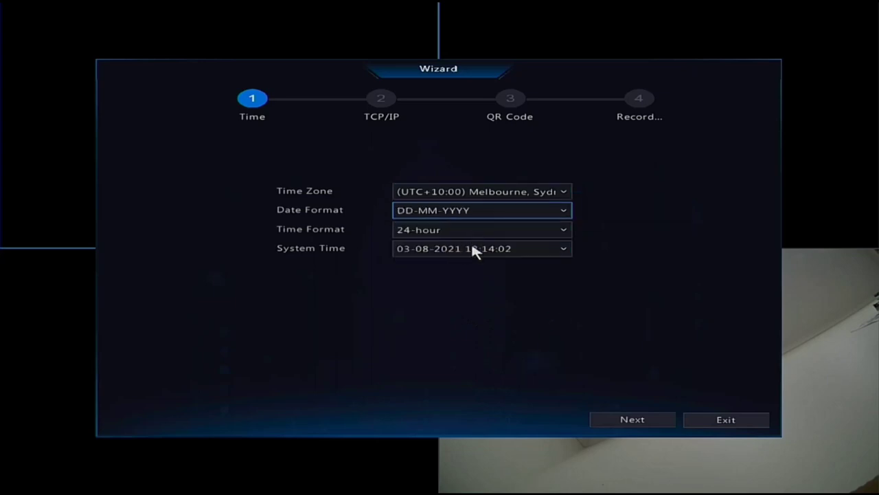
click(642, 419)
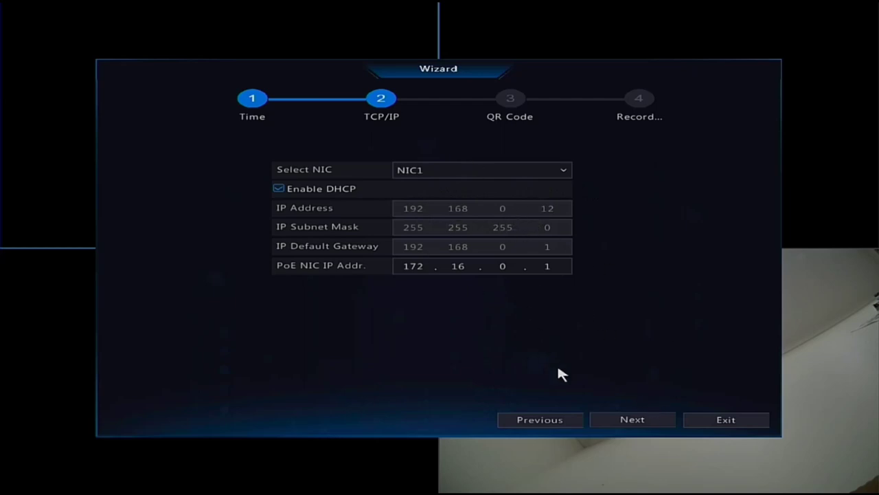
click(650, 420)
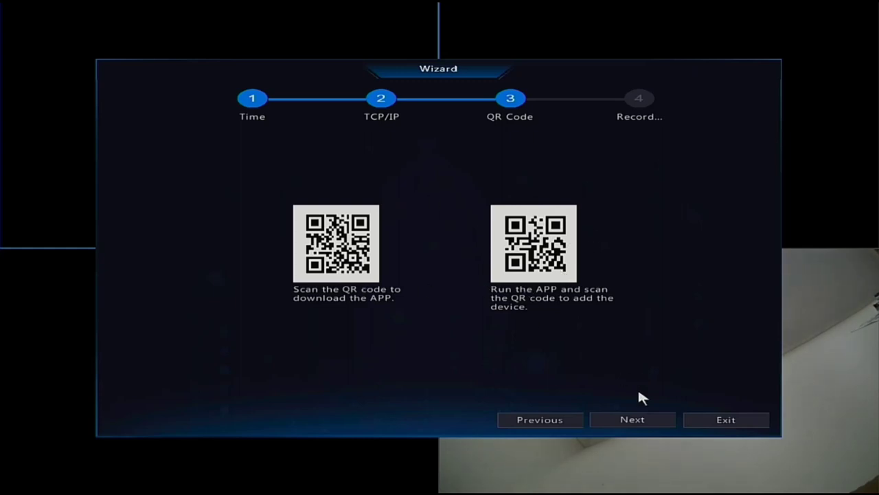
click(644, 417)
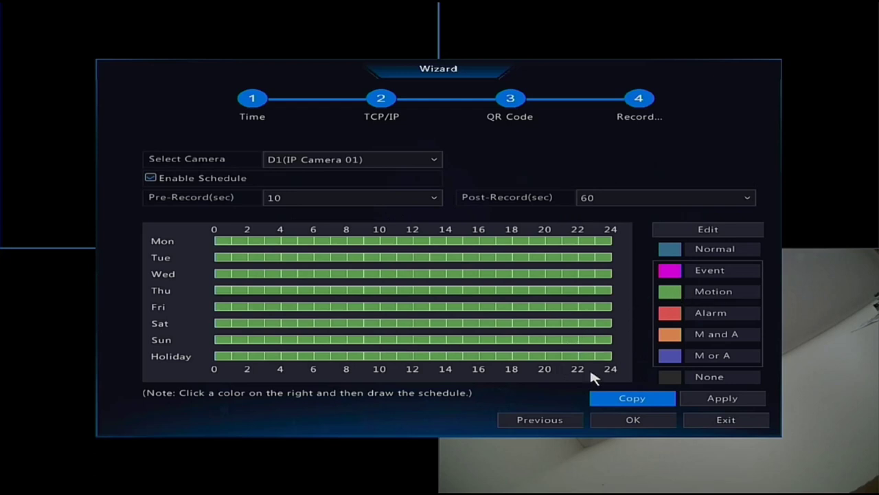
Step: Fill camera D1's recording schedule with Normal recording from 0 to 24 hours for every day, including Holiday
click(648, 224)
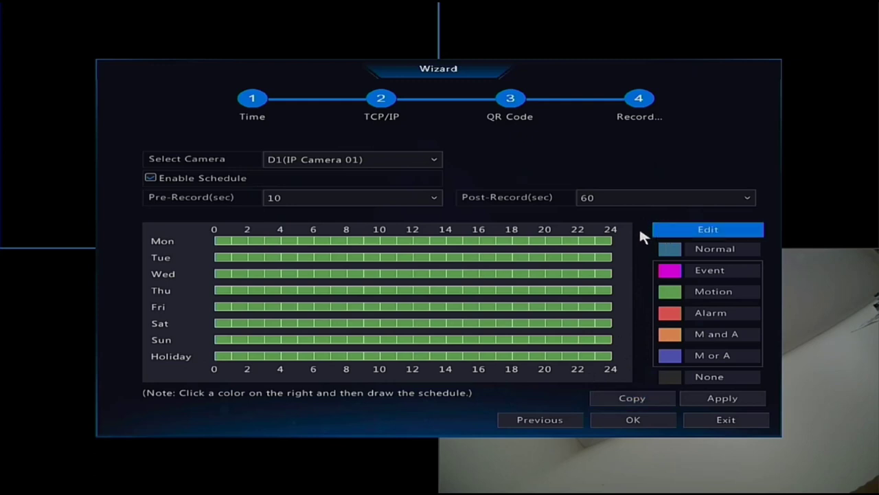
click(669, 249)
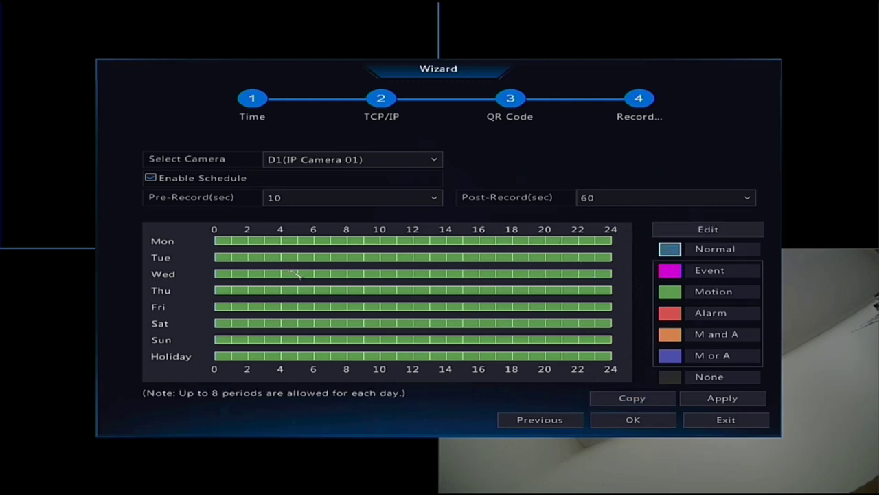
drag(217, 241, 612, 357)
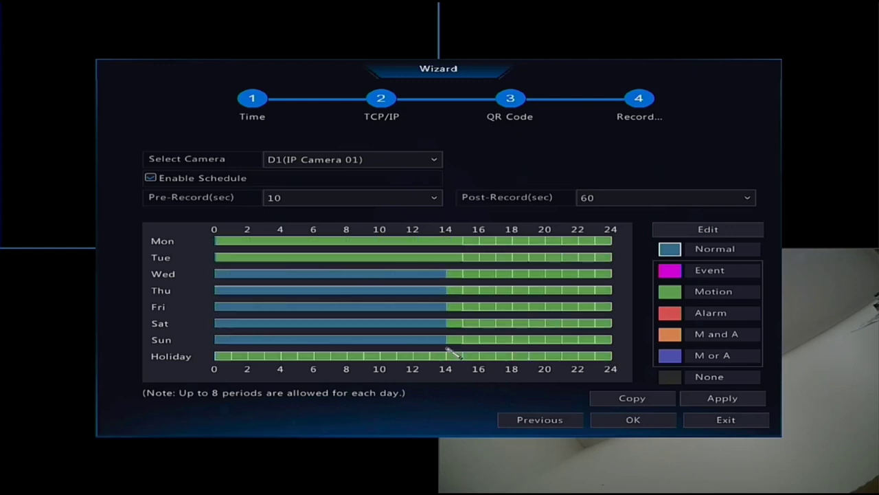
drag(447, 353, 622, 365)
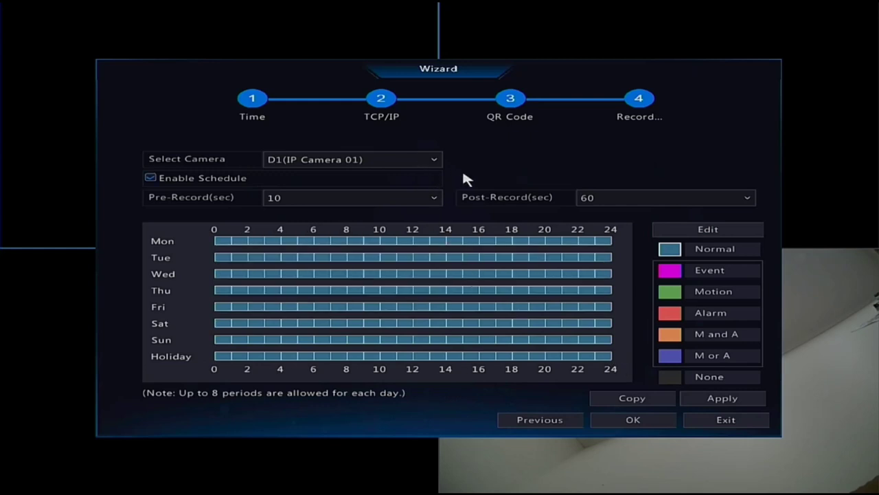
Step: Copy camera D1's recording schedule to all other cameras
click(633, 398)
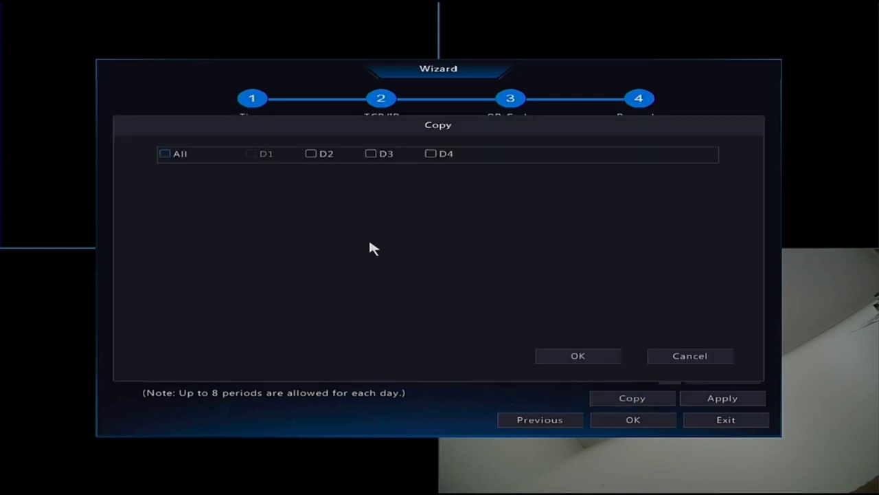
click(163, 154)
click(602, 358)
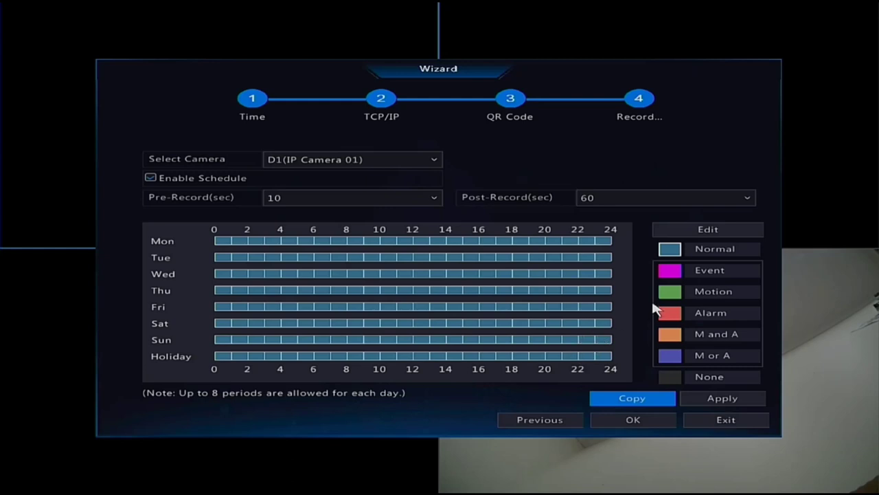
Step: Fill camera D1's schedule with Event recording around the clock for every day, including Holiday, and finish the wizard
click(670, 272)
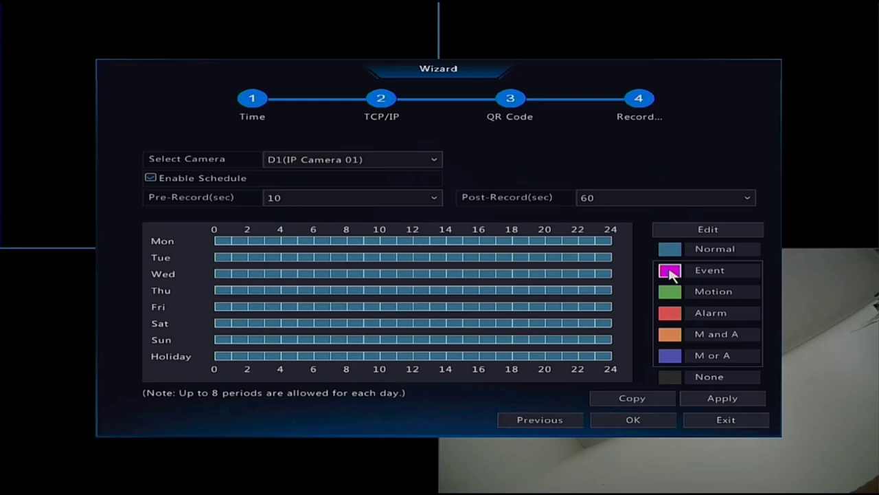
click(670, 272)
mouse_move(215, 241)
mouse_down()
mouse_move(367, 295)
mouse_move(583, 337)
mouse_move(612, 365)
mouse_up()
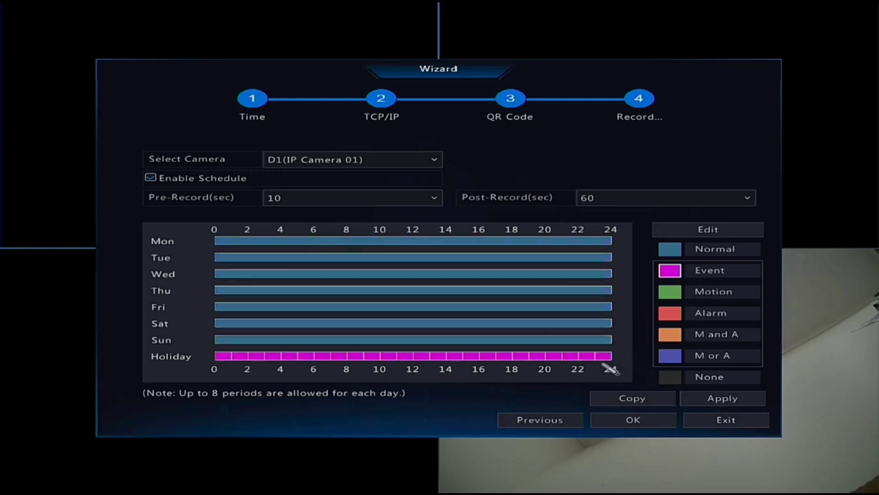
click(627, 422)
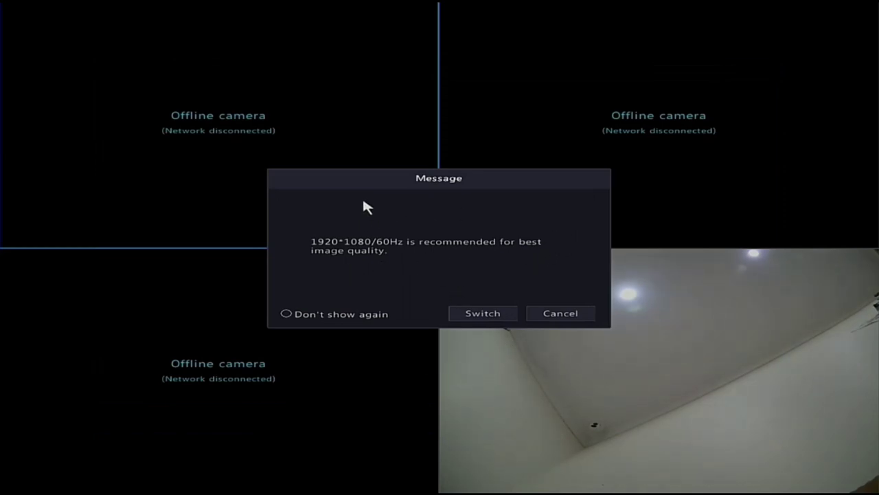
Step: Switch the display output to the recommended 1920*1080/60Hz resolution and accept the change
click(491, 313)
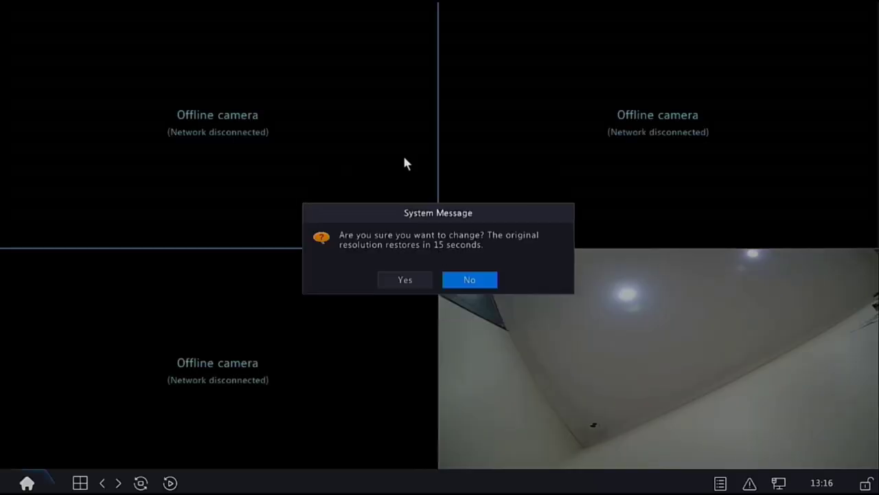
click(426, 282)
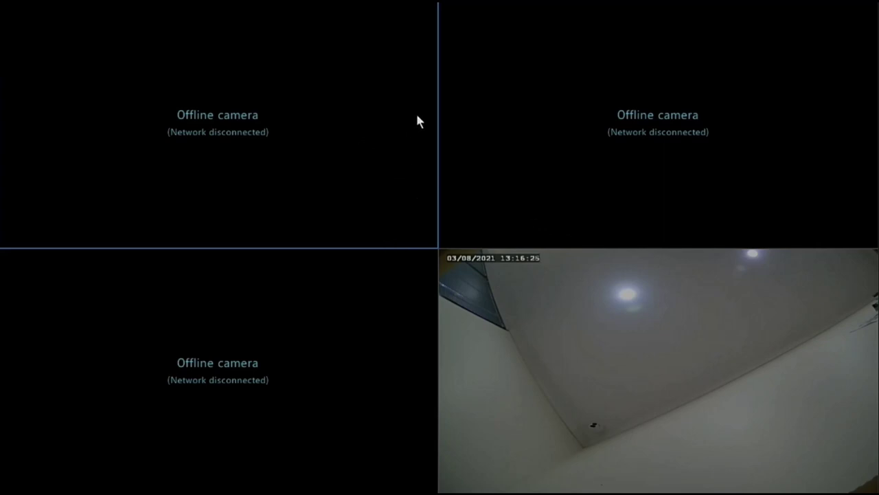
Step: Open the recorder's camera list and preview the live image of camera D4
right_click(394, 115)
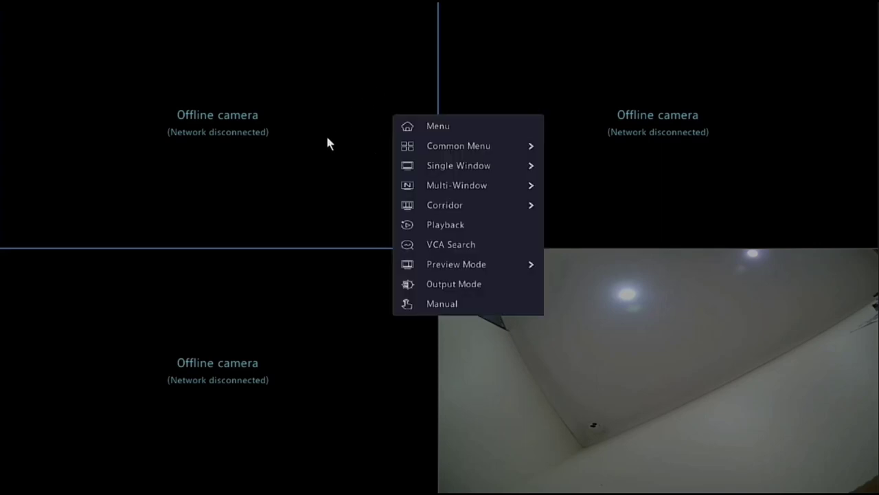
click(451, 125)
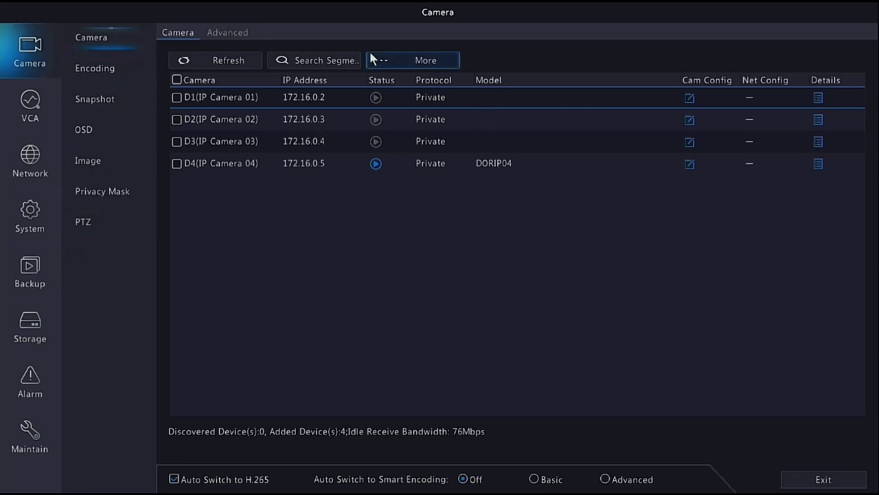
click(376, 164)
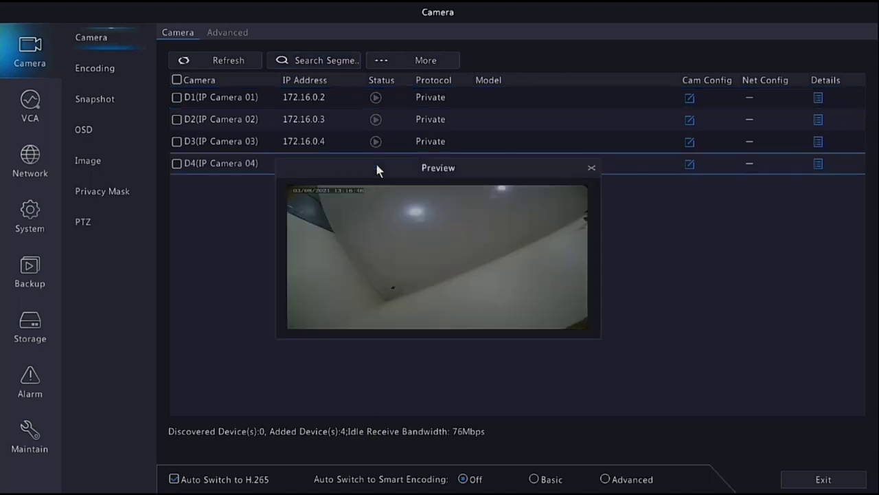
click(590, 169)
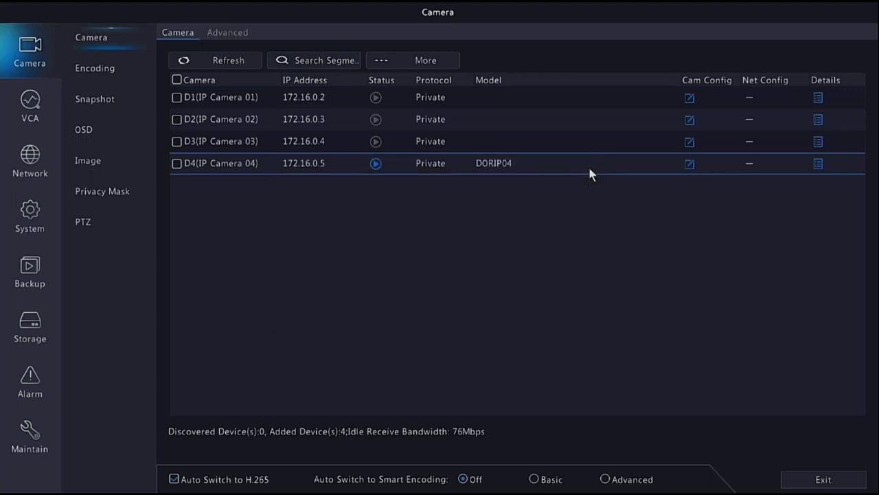
Step: Show the encoding settings of camera D4 and examine the video compression options for its main stream
click(86, 79)
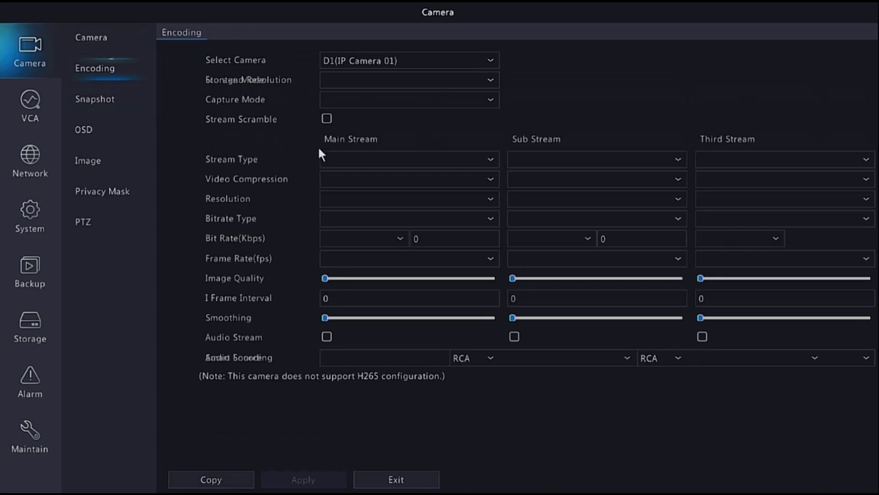
click(492, 63)
click(405, 139)
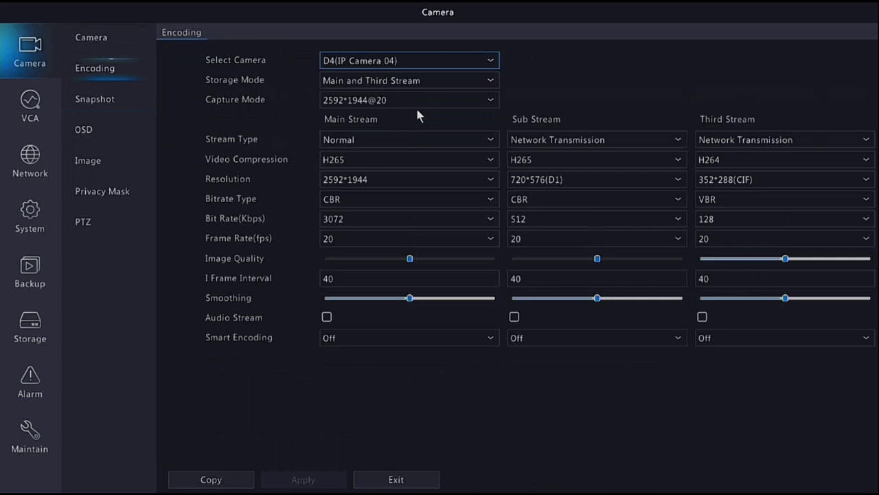
click(345, 163)
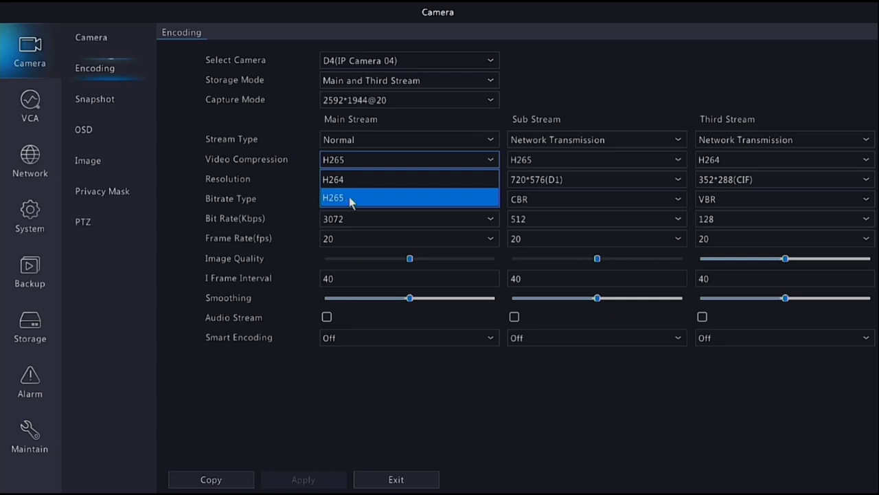
click(417, 161)
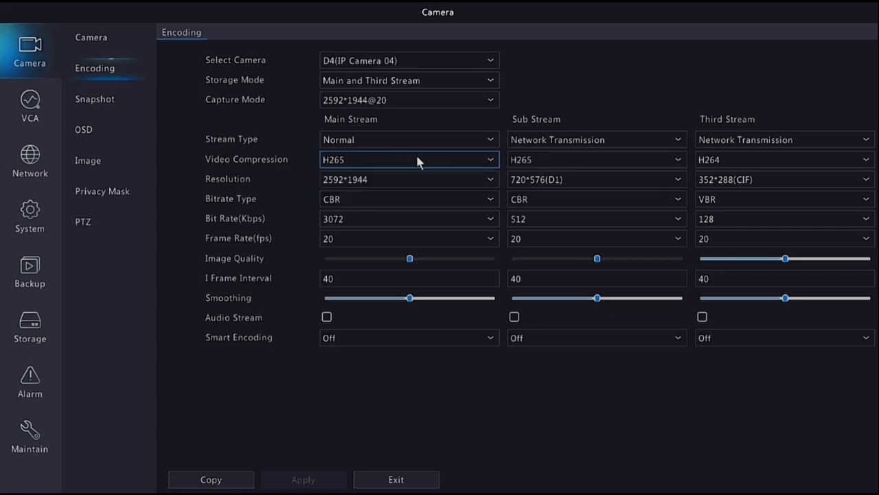
Step: Rename camera D4 as "desk" in the OSD settings and apply the change
click(104, 133)
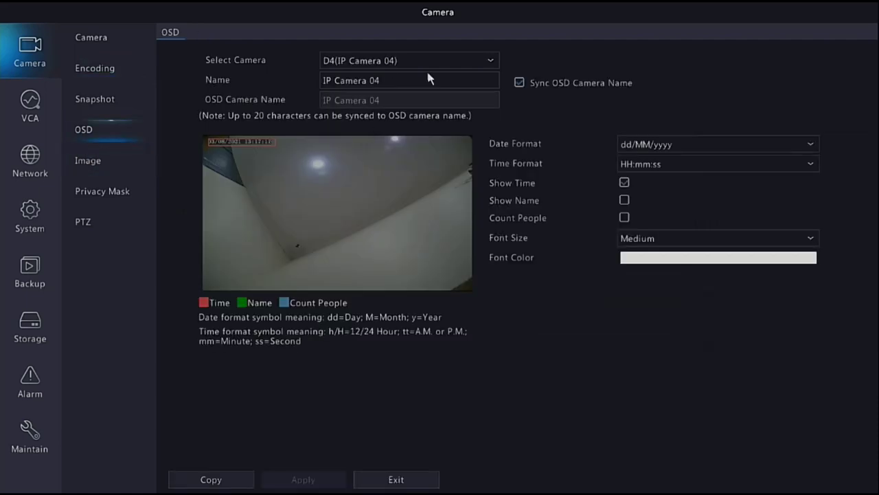
click(397, 81)
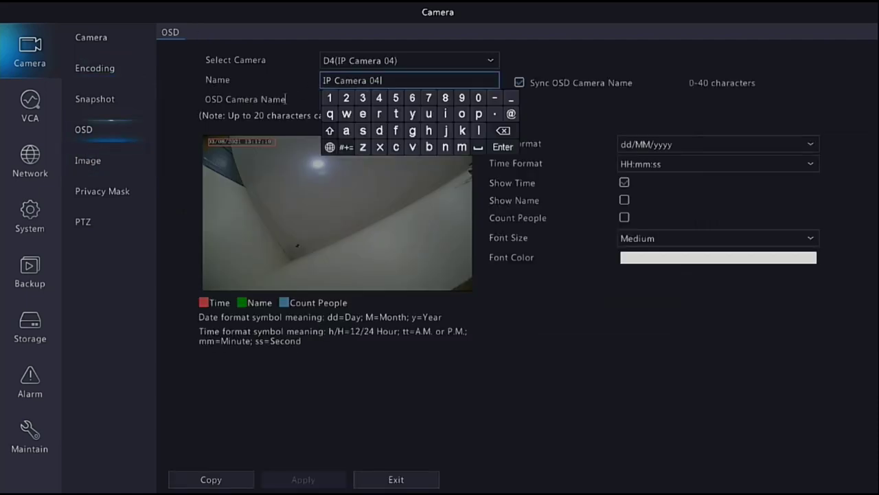
click(380, 130)
click(363, 130)
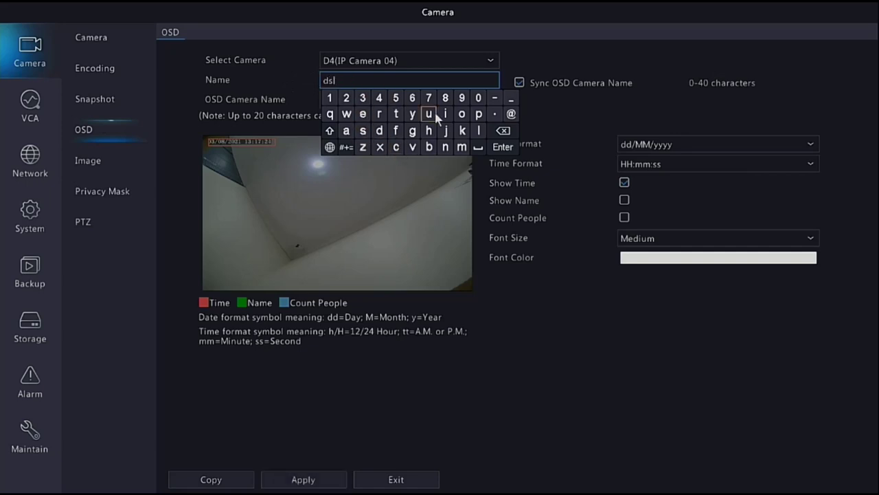
click(503, 130)
click(363, 114)
click(365, 131)
click(463, 130)
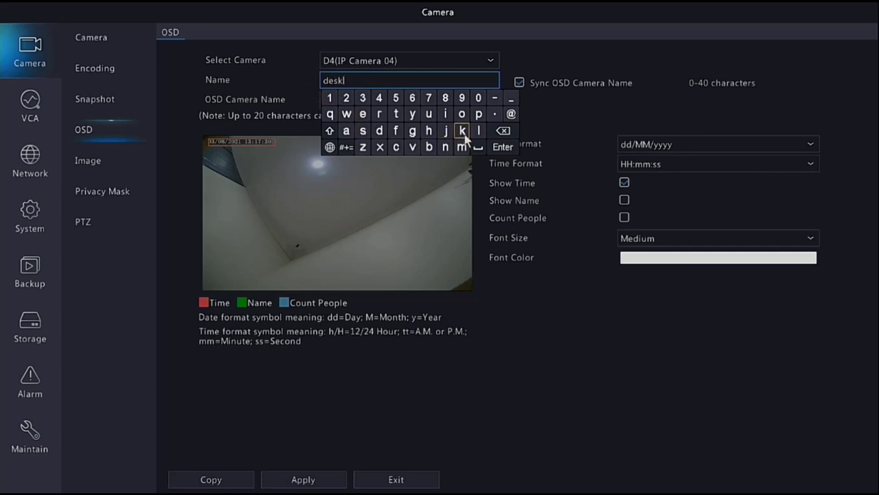
click(514, 147)
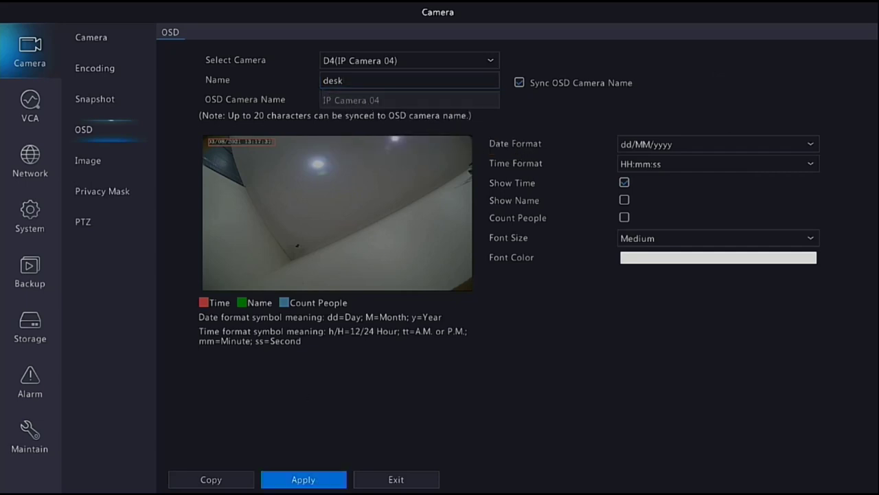
click(310, 484)
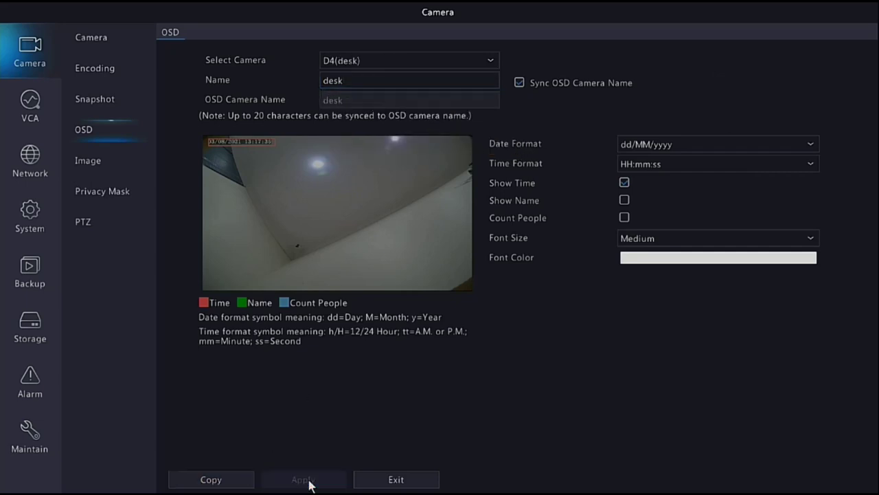
Step: Enable Show Name in the OSD of camera D4, apply it, and adjust the name overlay just below the timestamp
click(625, 200)
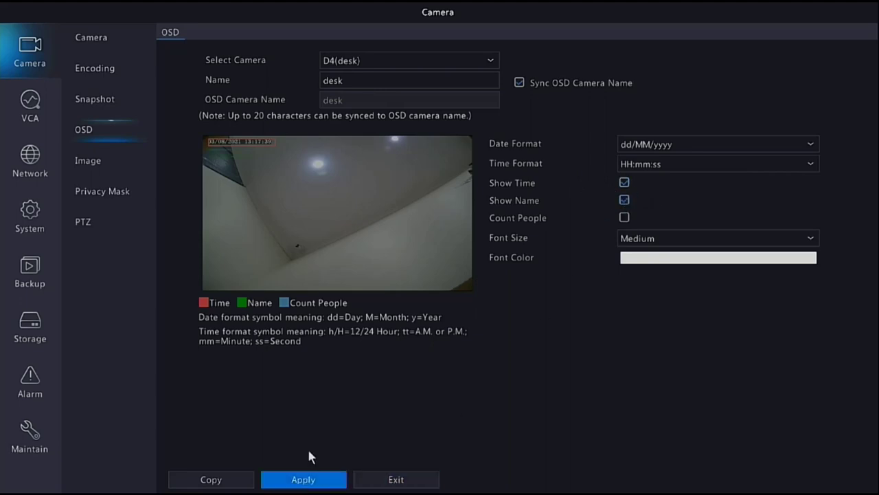
click(332, 485)
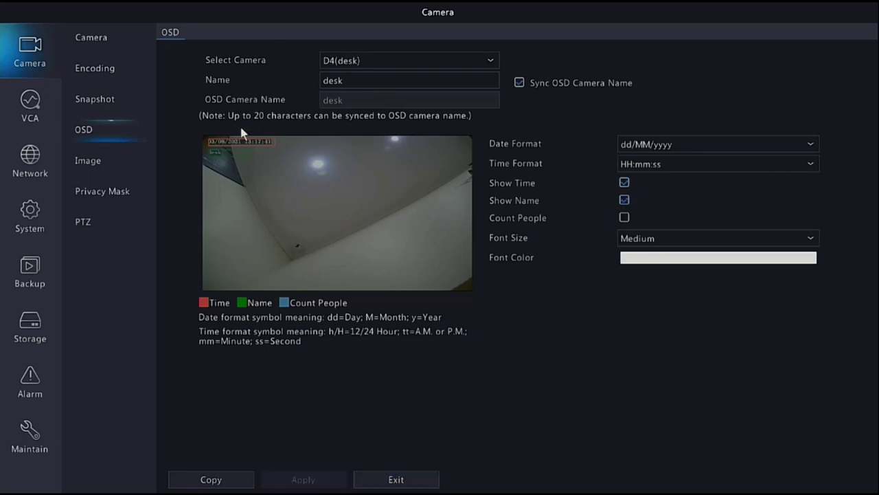
drag(222, 153, 230, 149)
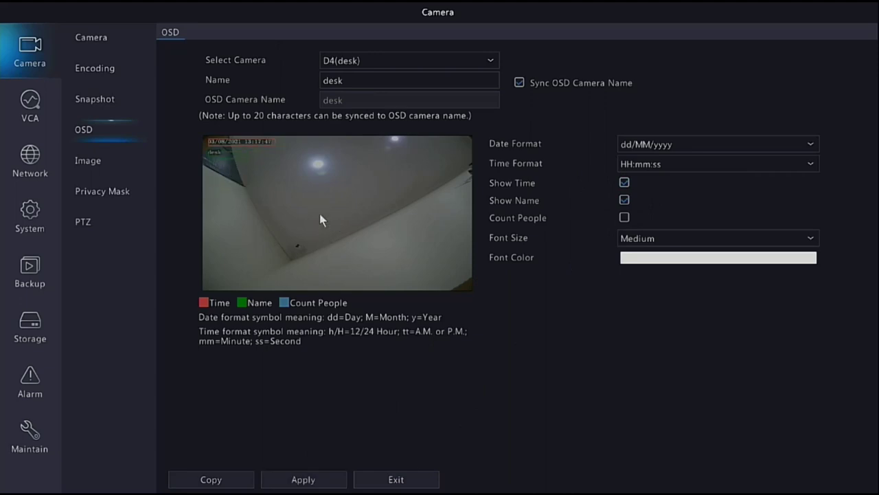
Step: Try a higher contrast, a near-minimum saturation and a lower brightness in the image settings of camera D4
click(81, 163)
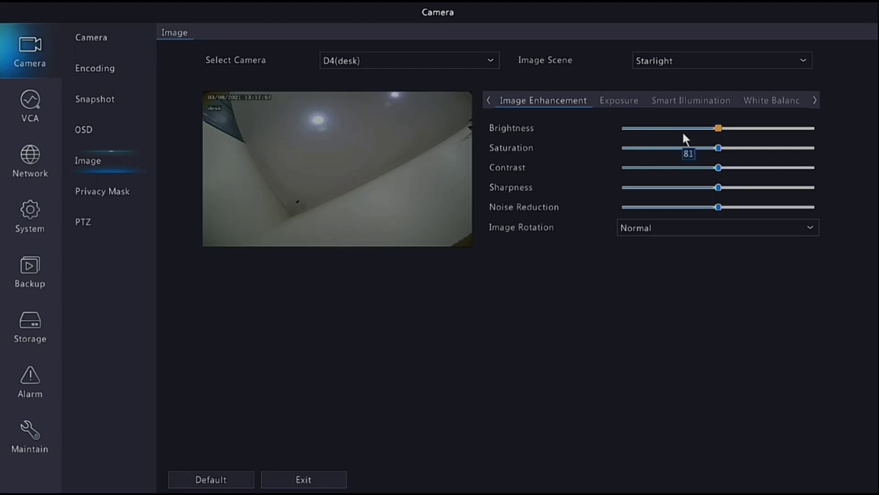
click(765, 167)
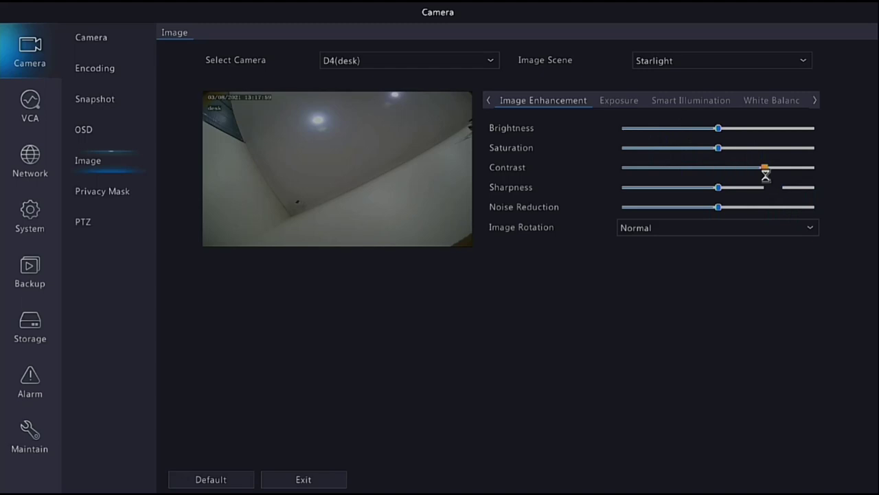
click(628, 147)
click(679, 128)
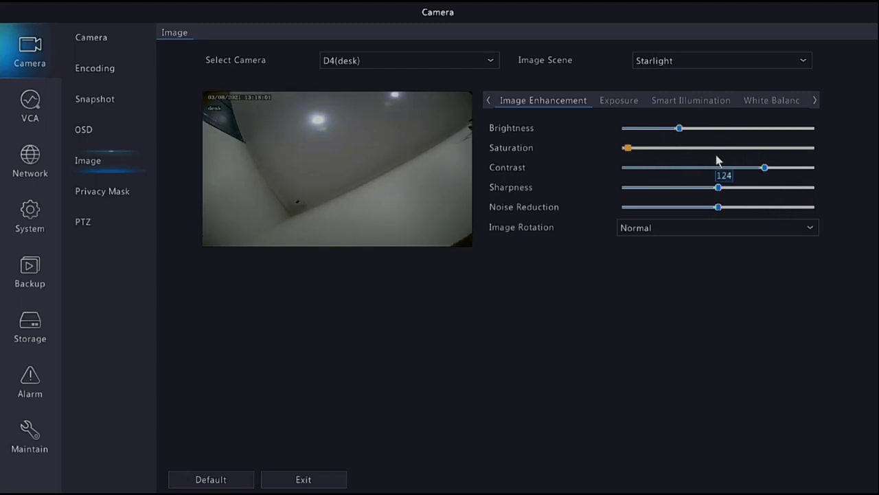
Step: Set the saturation, brightness and contrast of camera D4 to about the middle of their ranges
click(715, 148)
click(712, 130)
click(715, 168)
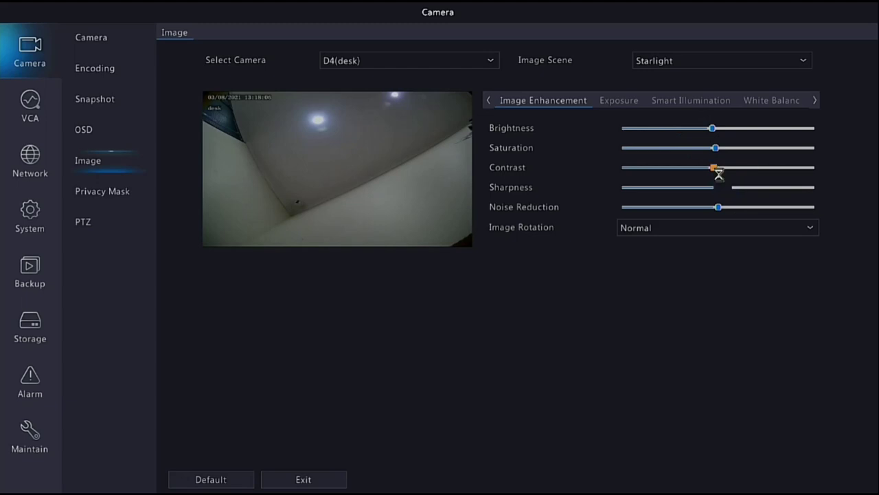
Step: Enable the privacy mask for camera D4, draw one rectangular mask area right of the image centre, and leave the settings
click(93, 192)
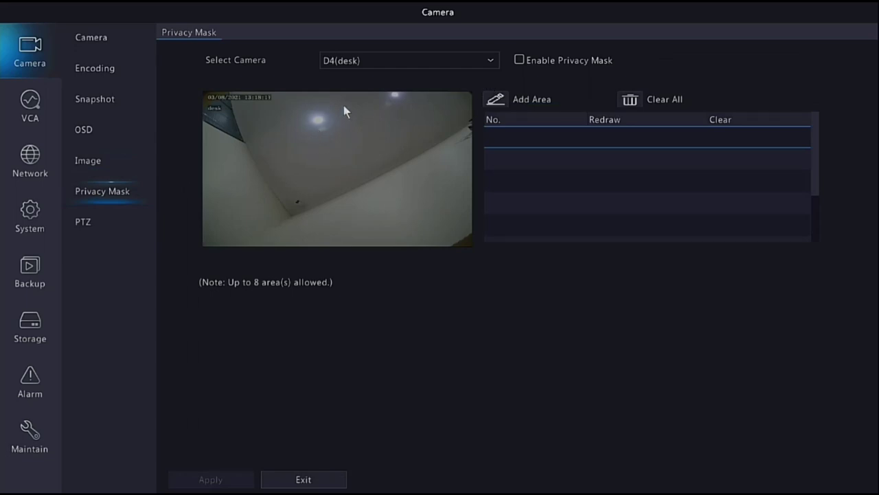
click(520, 60)
click(507, 100)
drag(349, 131, 447, 178)
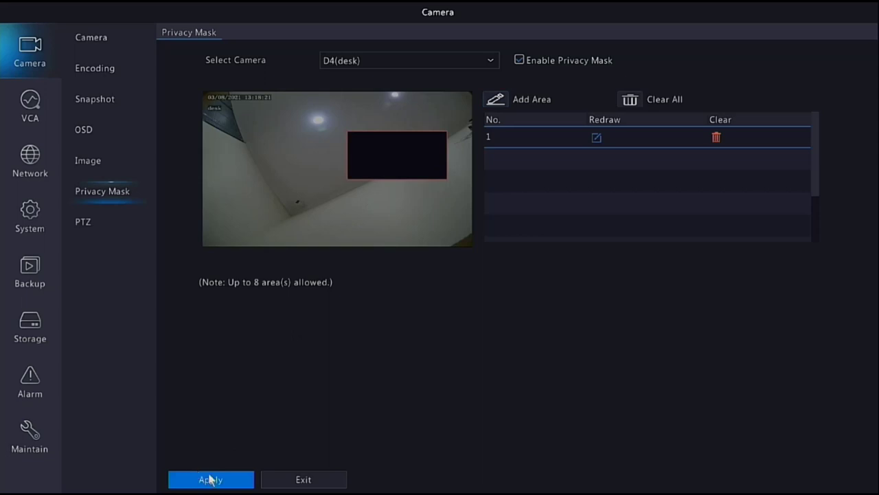
click(305, 479)
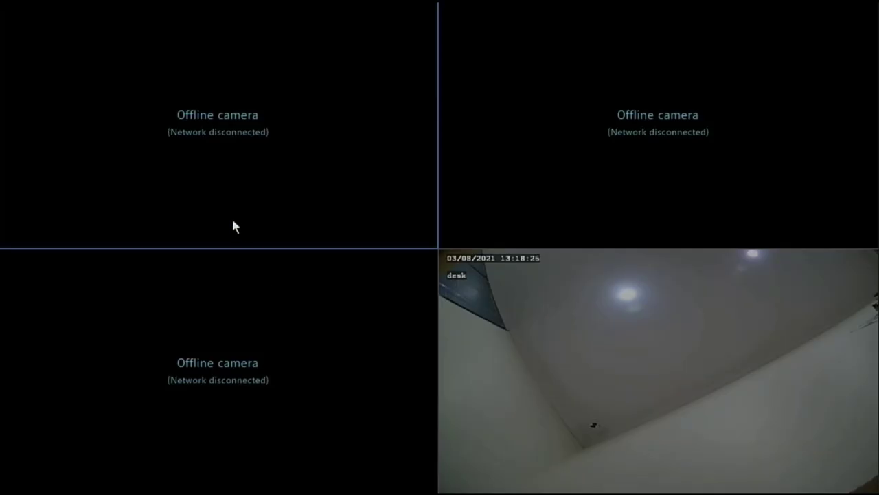
Step: Reopen the recorder's configuration and examine the VCA detection functions offered for camera D4
right_click(255, 154)
click(293, 169)
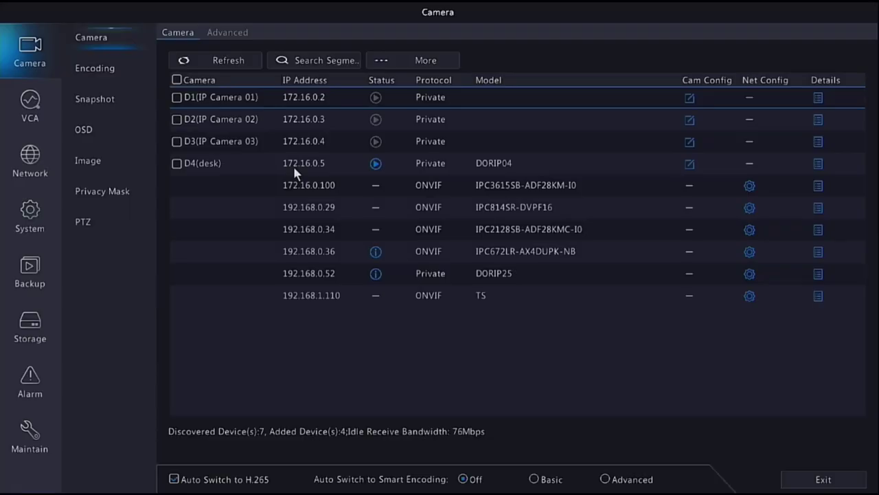
click(27, 104)
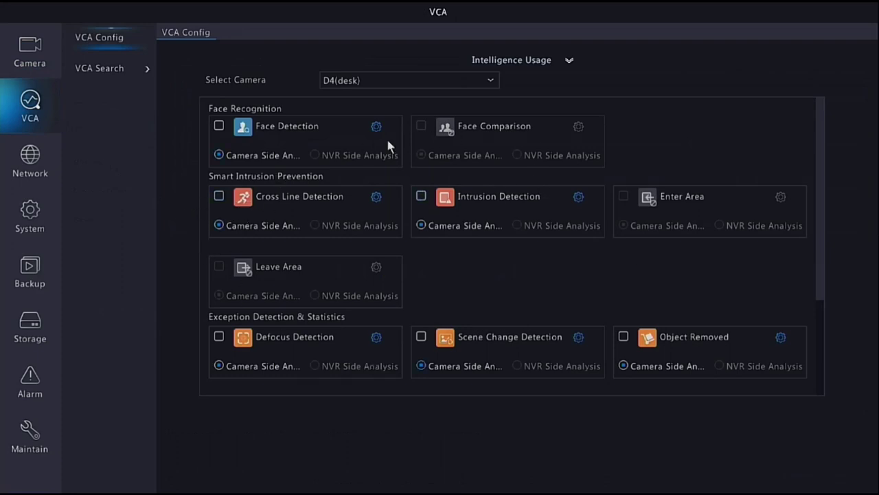
Step: Examine the recorder's basic network settings for TCP/IP and P2P
click(32, 169)
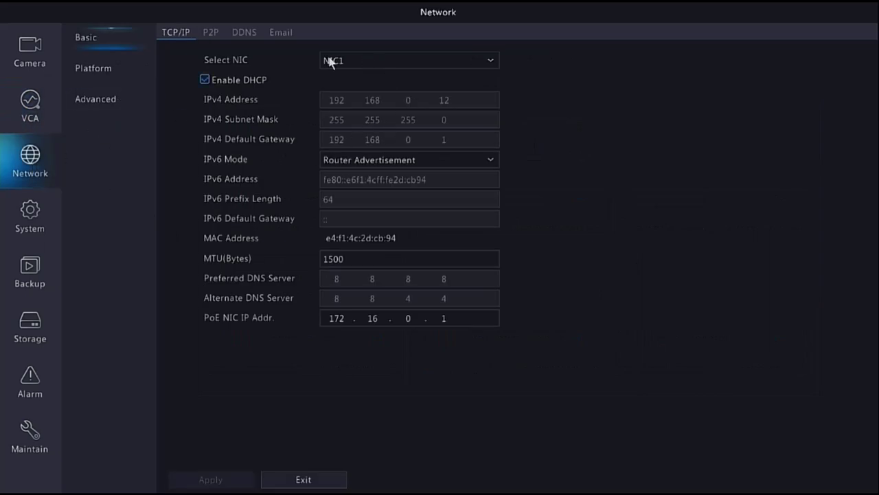
click(211, 34)
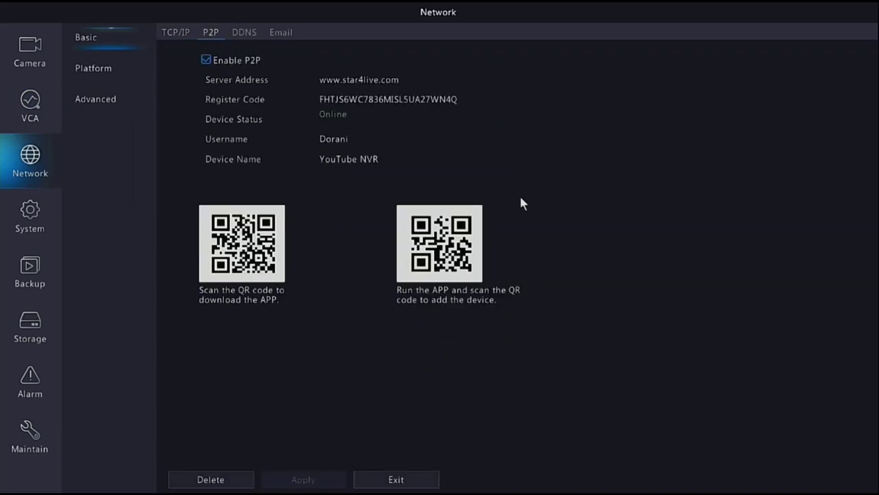
click(181, 32)
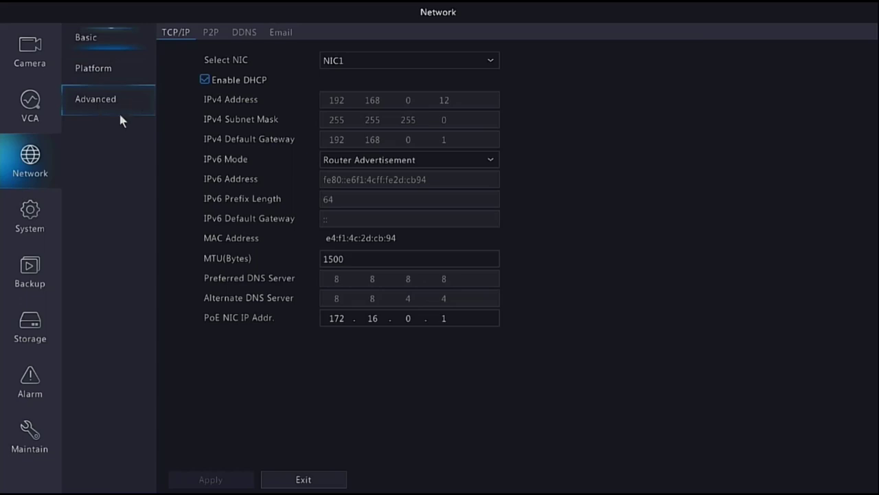
Step: Enable Auto Update in the recorder's system time settings
click(36, 208)
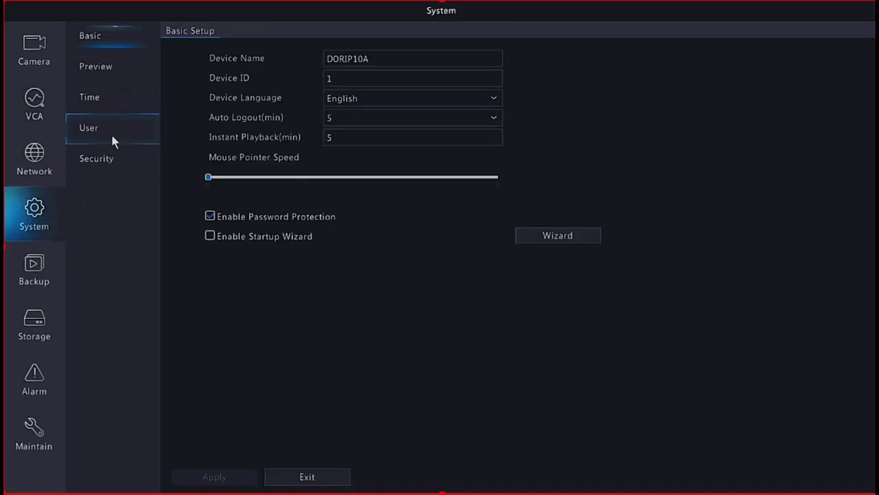
click(109, 98)
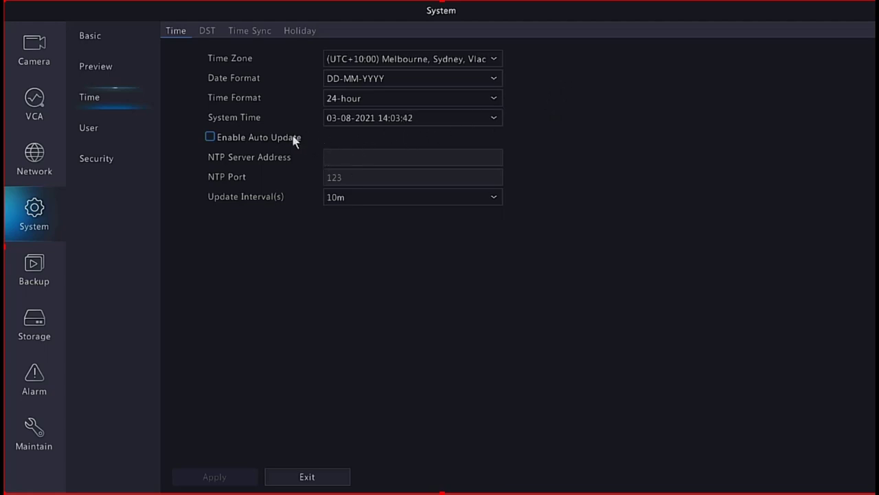
click(210, 136)
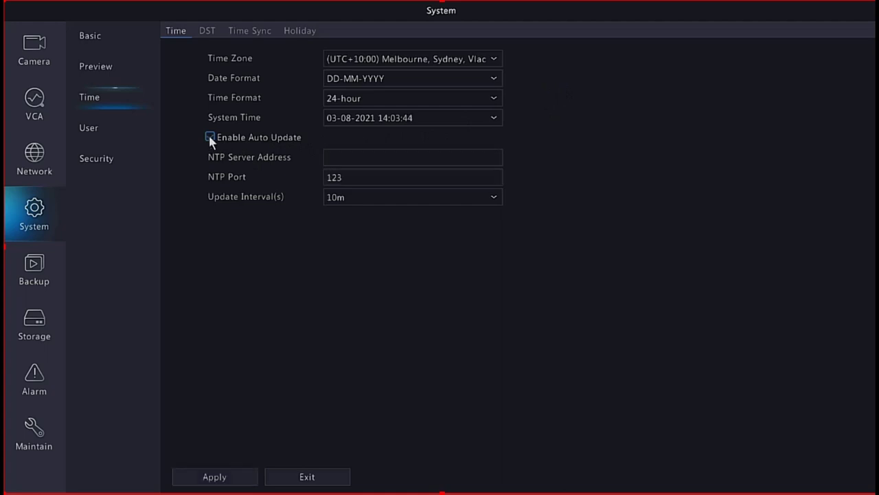
Step: Enter au.pool.ntp.org as the NTP server address
click(357, 156)
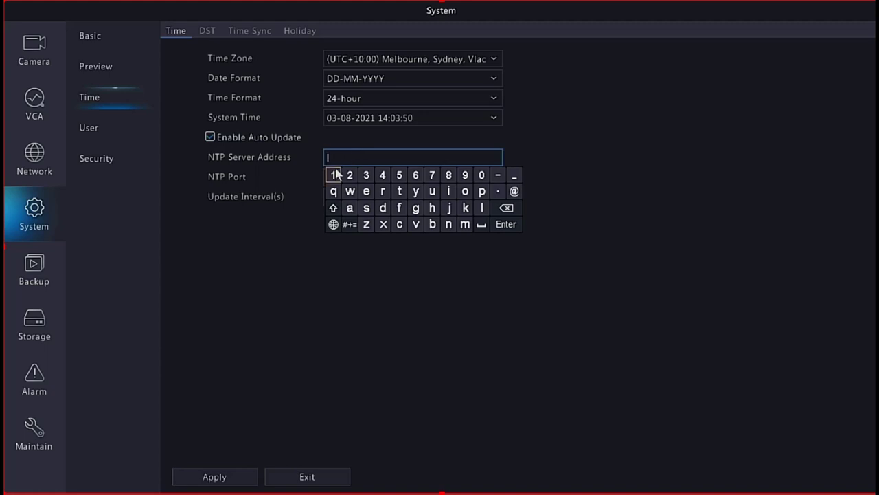
click(351, 208)
click(432, 191)
click(498, 192)
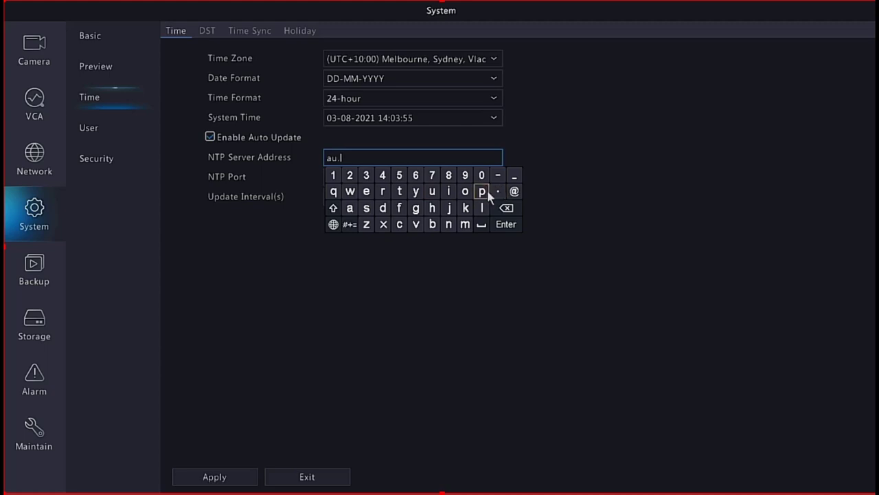
click(483, 192)
click(465, 192)
click(466, 192)
click(482, 208)
click(498, 192)
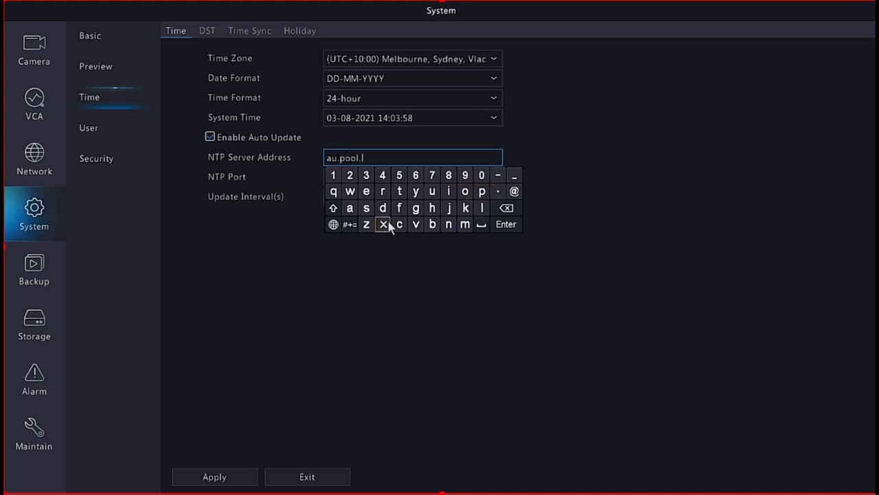
click(449, 224)
click(399, 191)
click(481, 192)
click(496, 191)
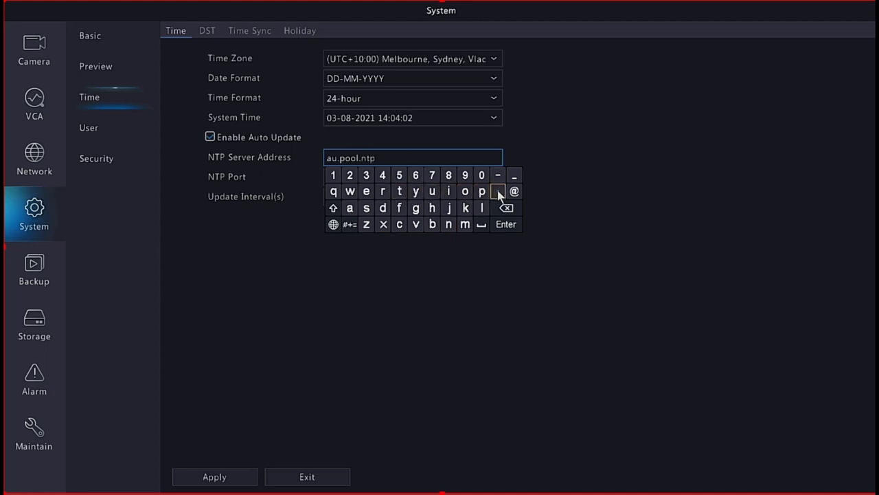
click(466, 191)
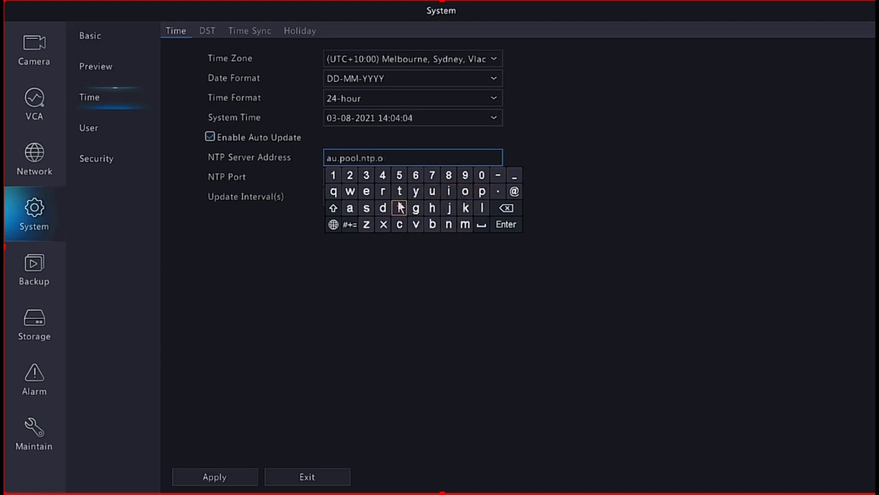
click(383, 192)
click(416, 207)
click(505, 224)
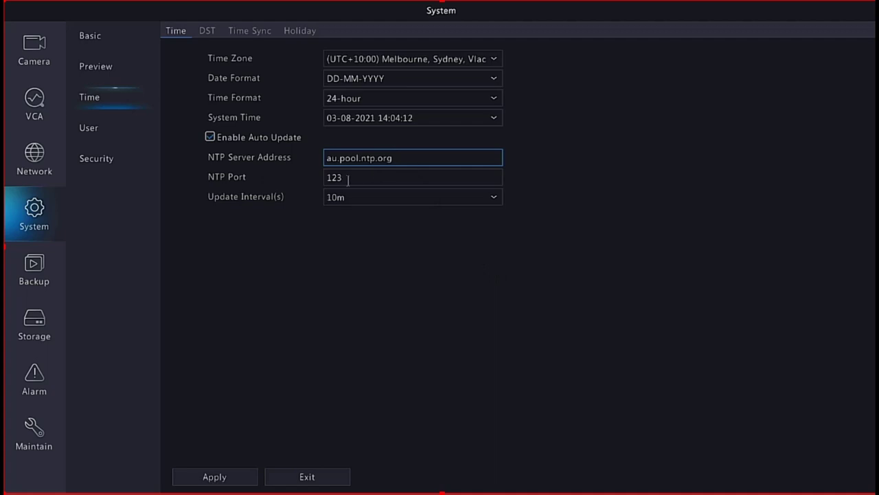
Step: Keep the time update interval at 10m and apply the time settings
click(404, 196)
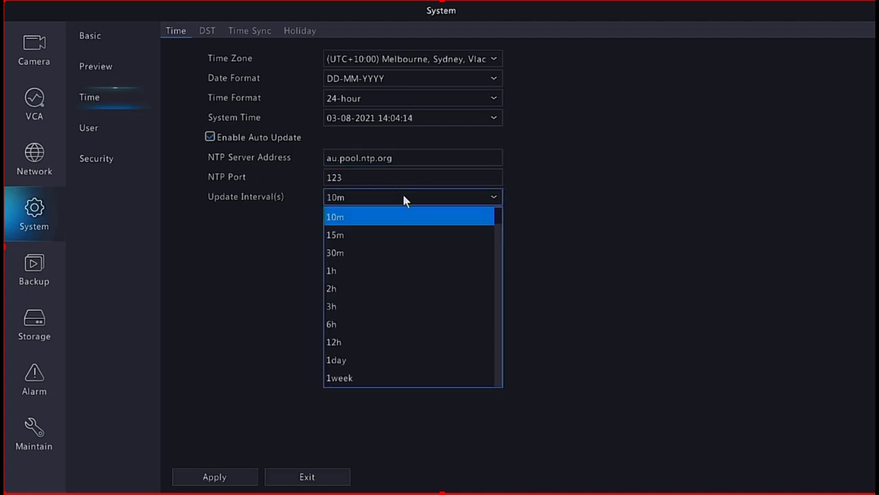
click(403, 196)
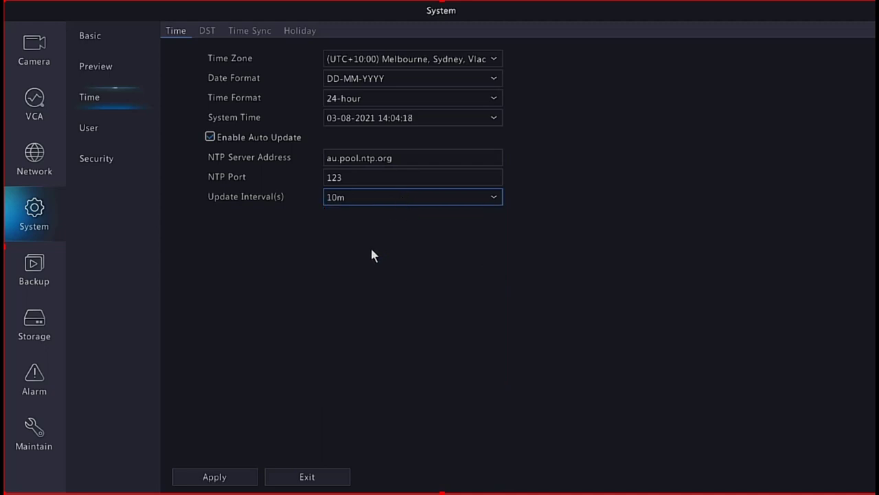
click(218, 476)
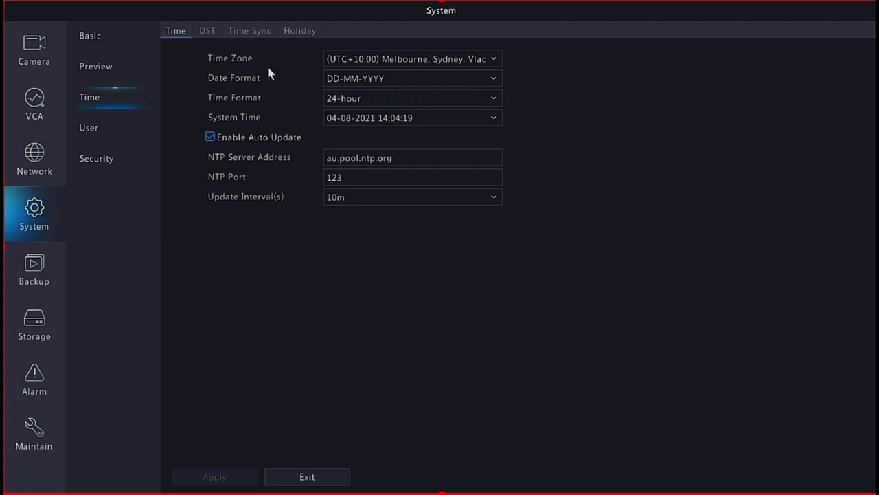
Step: Keep daylight saving time enabled with a DST bias of 60 minutes and apply the DST settings
click(208, 32)
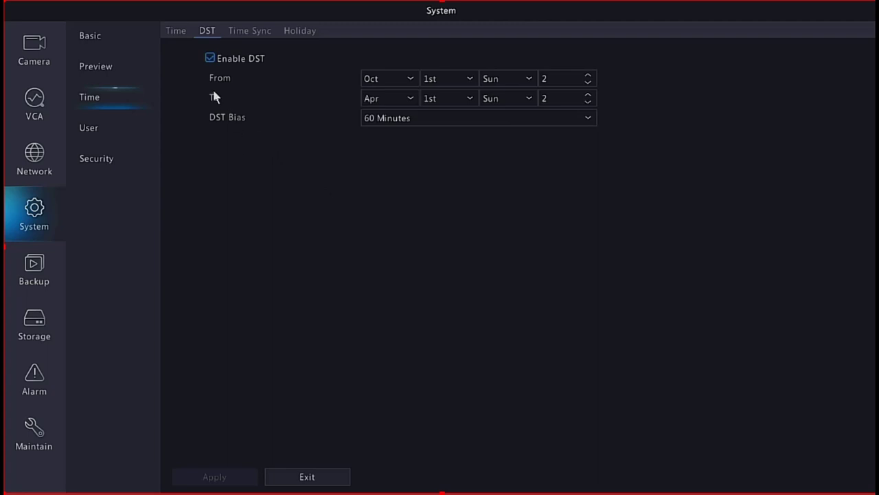
click(210, 59)
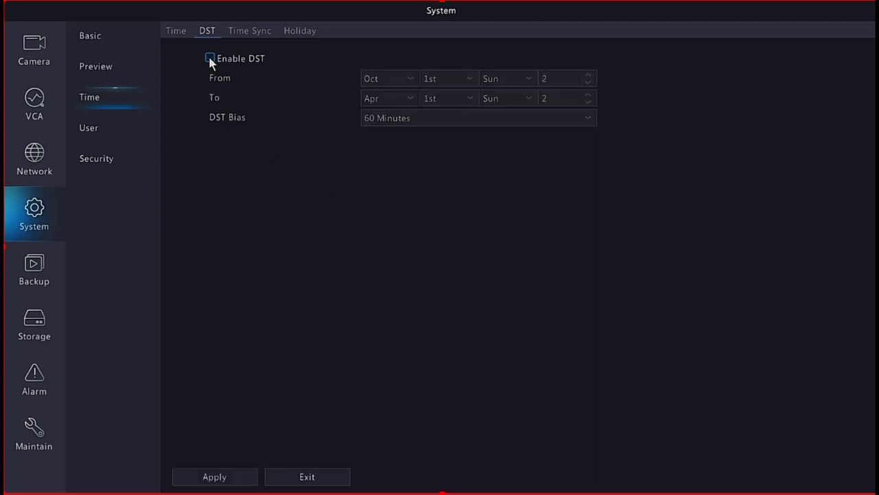
click(210, 59)
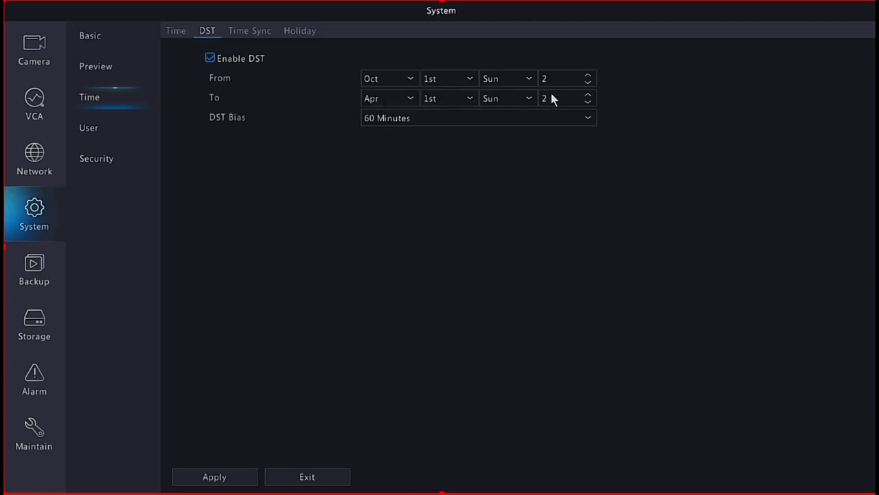
click(589, 121)
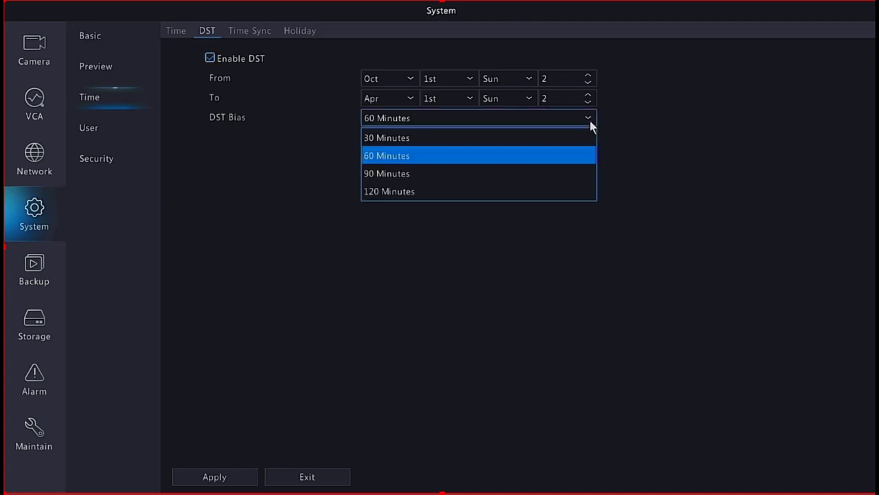
click(462, 160)
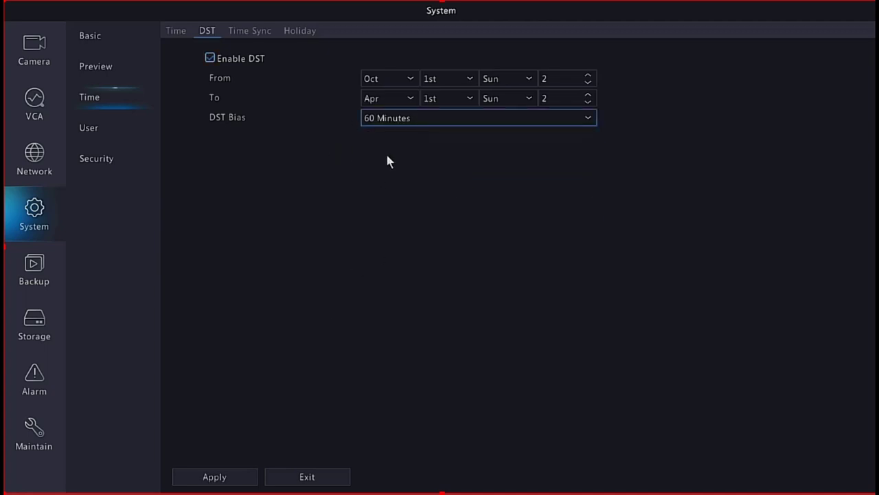
click(199, 479)
Step: Check the Sync Camera Time option and review the system time and DST settings again
click(257, 29)
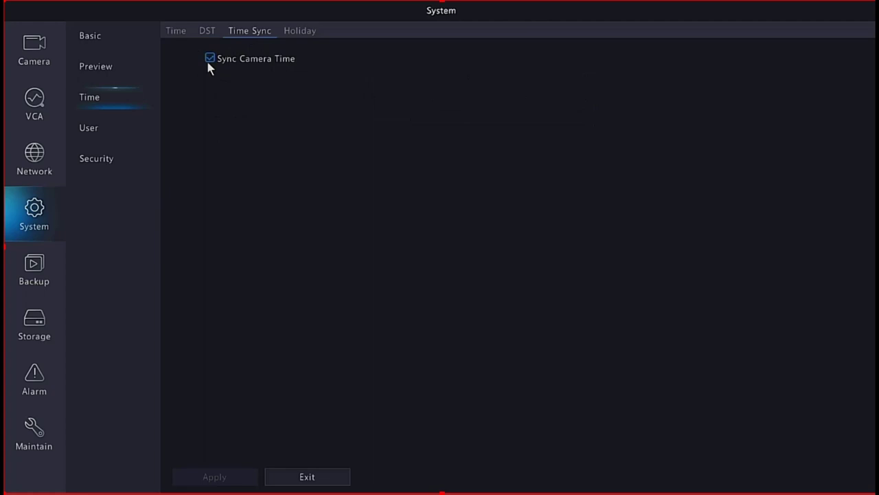
click(176, 35)
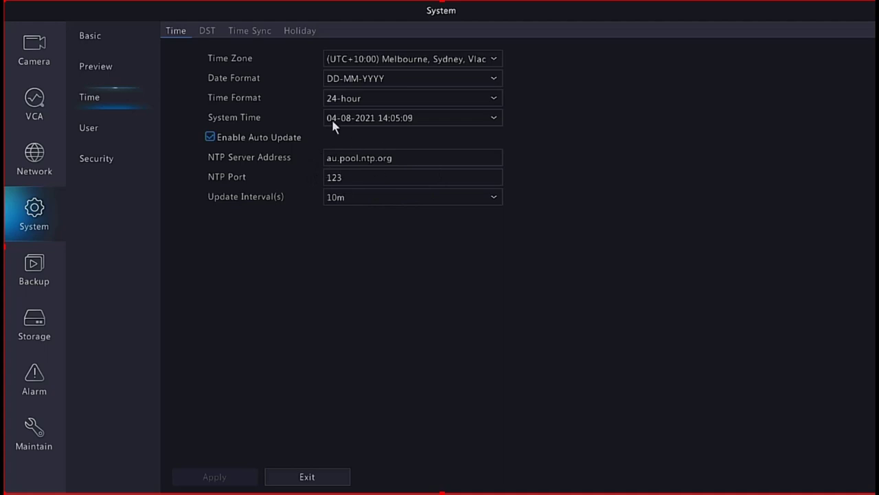
click(212, 32)
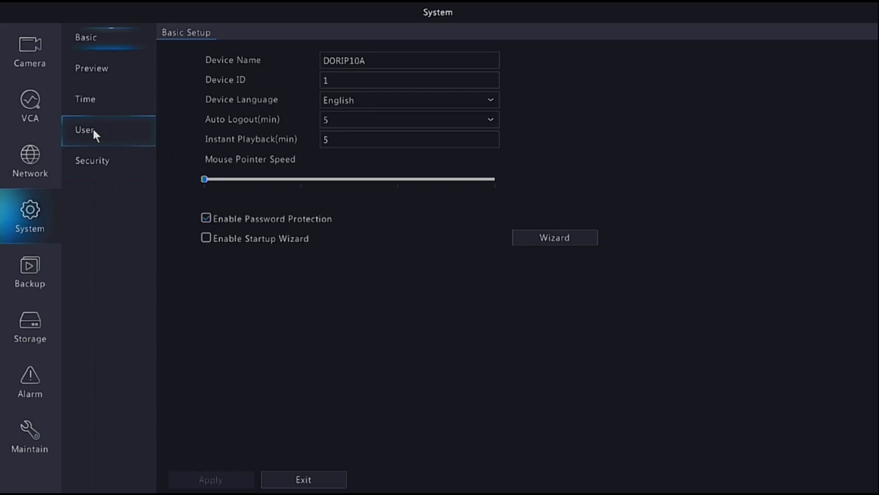
Step: Examine the form for adding a user, cancel it, and show the IP address filtering options in the security settings
click(85, 130)
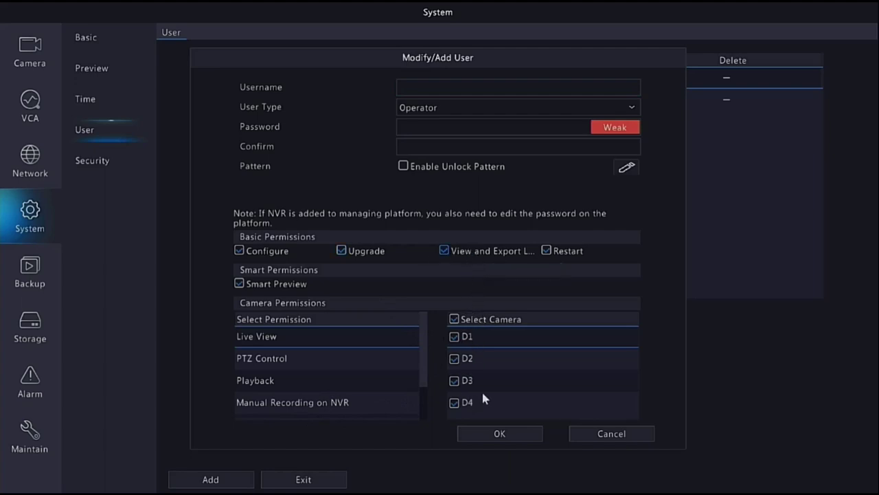
click(476, 127)
click(616, 433)
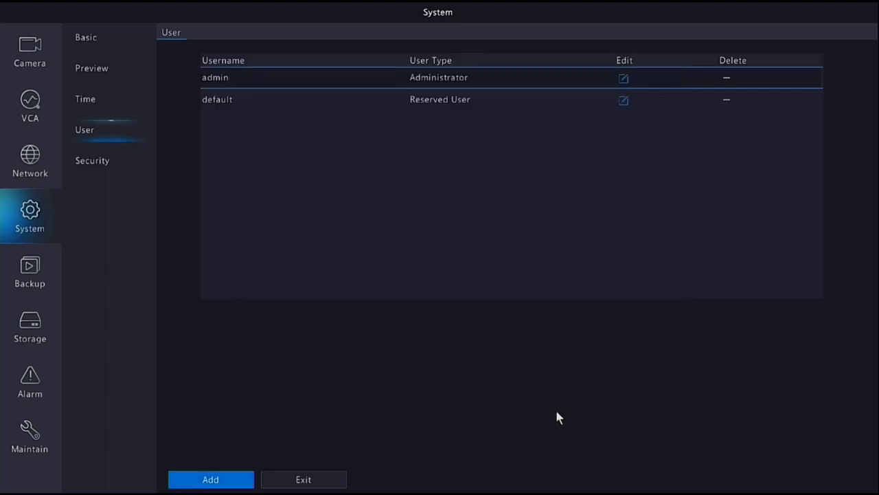
click(108, 165)
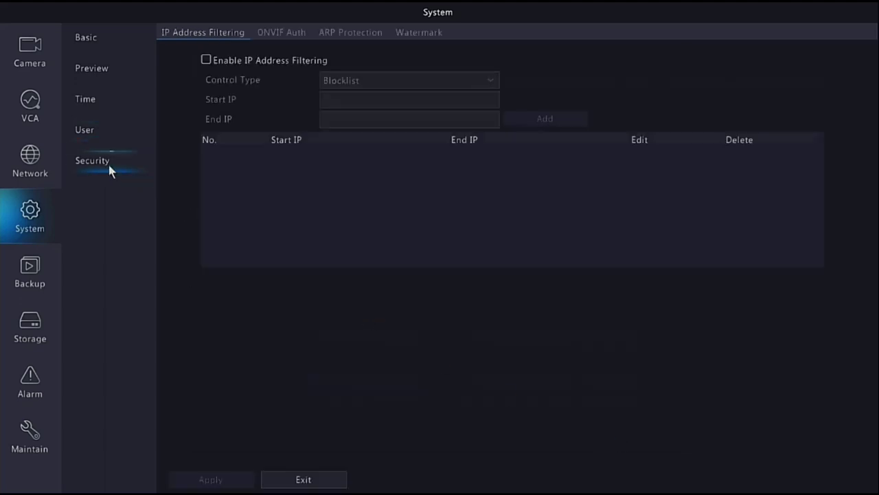
Step: Review the user list, the recording backup search options and the D1 recording schedule, highlighting the Alarm recording type
click(96, 137)
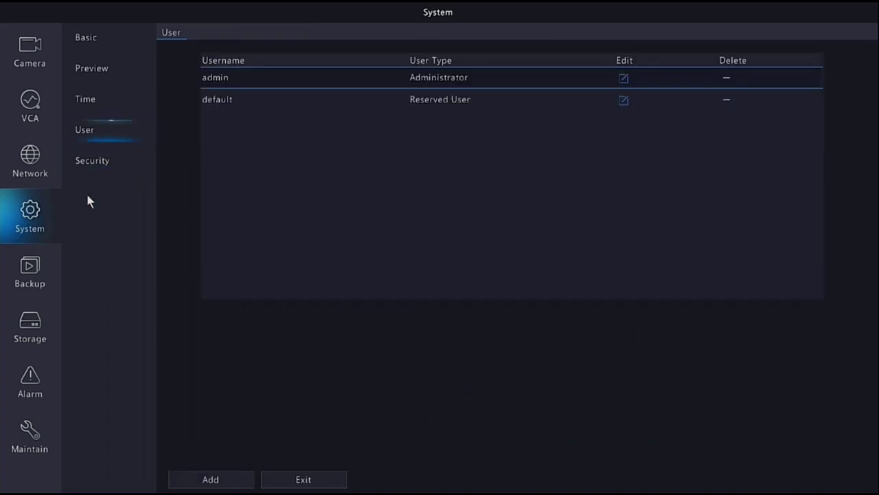
click(27, 278)
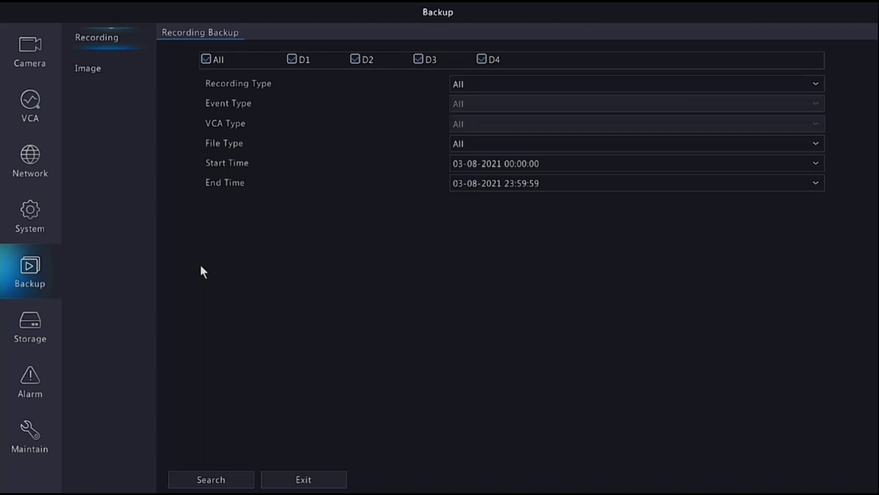
click(39, 330)
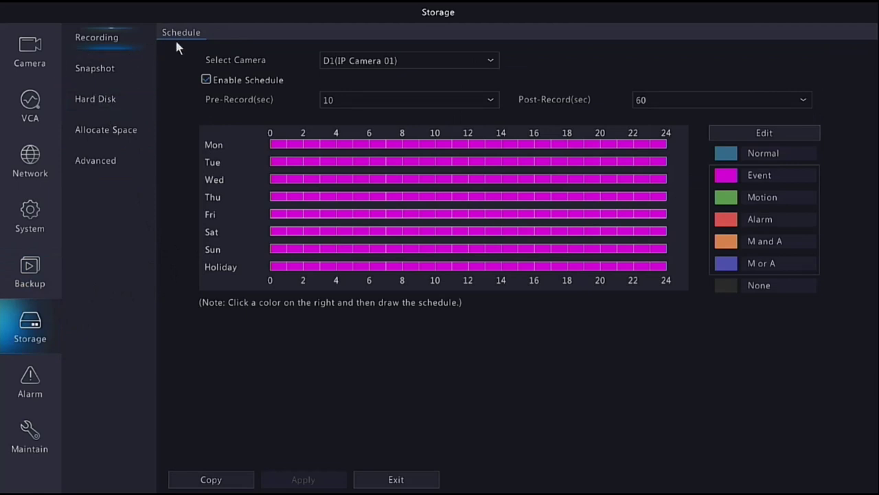
click(760, 219)
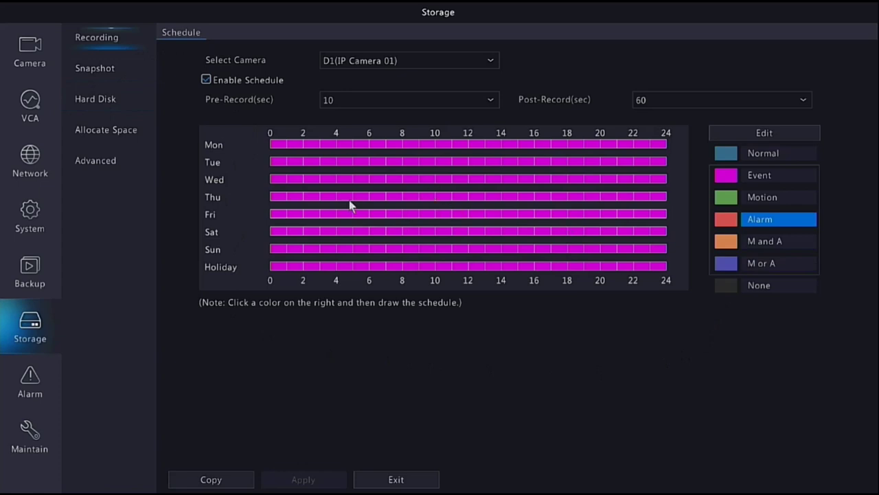
Step: Format hard disk 1 in the storage settings and confirm erasing all its data
click(108, 103)
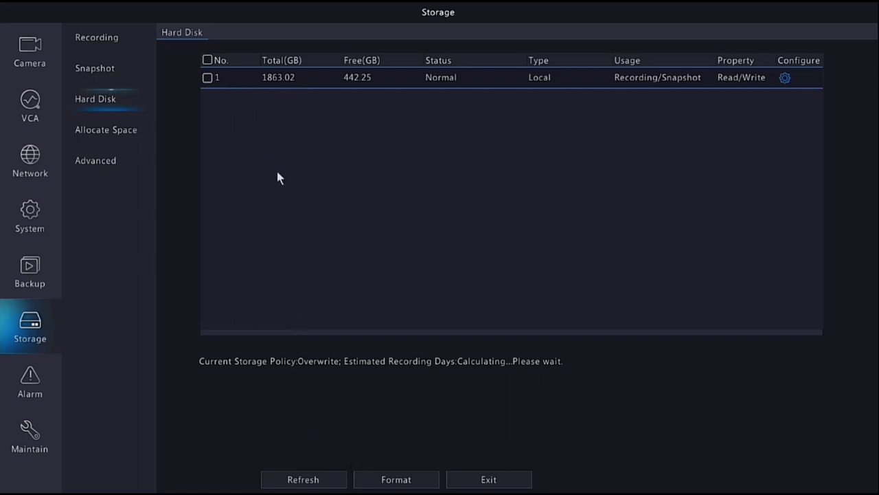
click(208, 79)
click(399, 481)
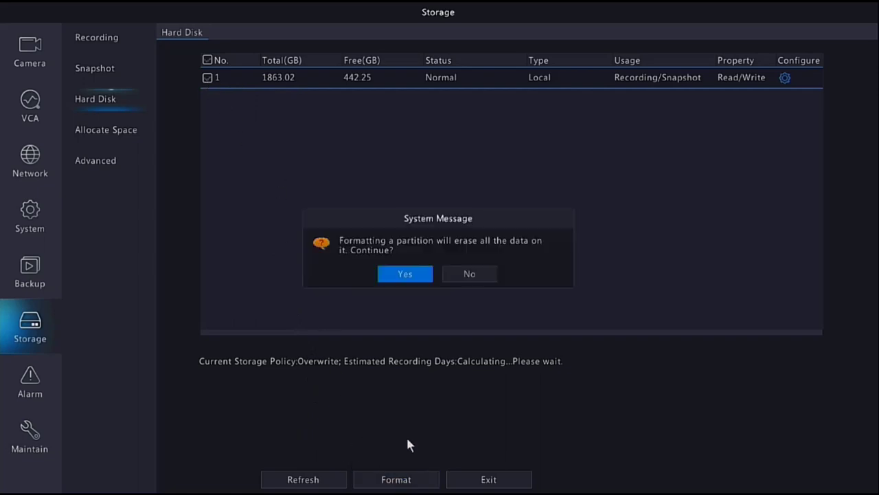
click(404, 275)
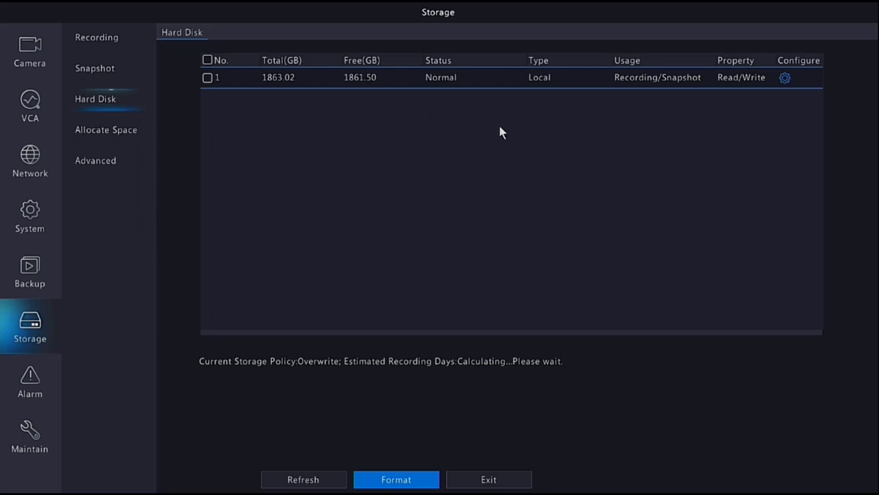
Step: Clear the motion detection area of camera D4(desk), restore it to the full screen and keep D4(desk) as the selected camera
click(29, 386)
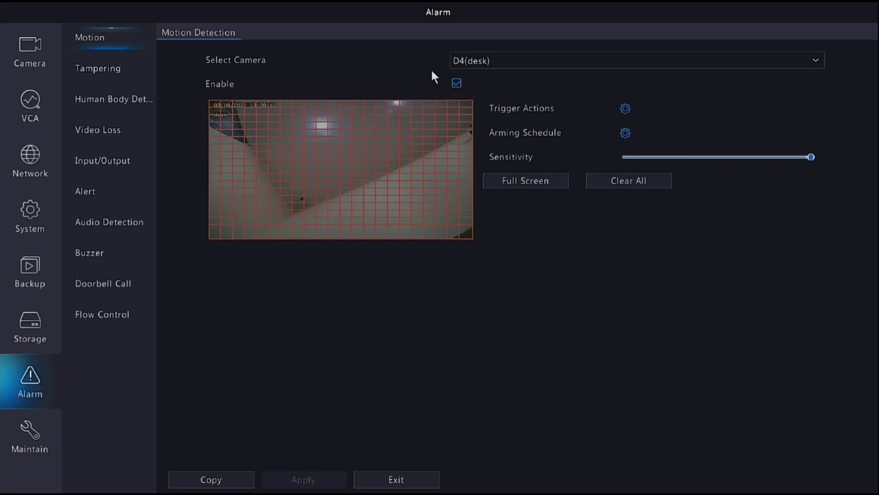
click(625, 190)
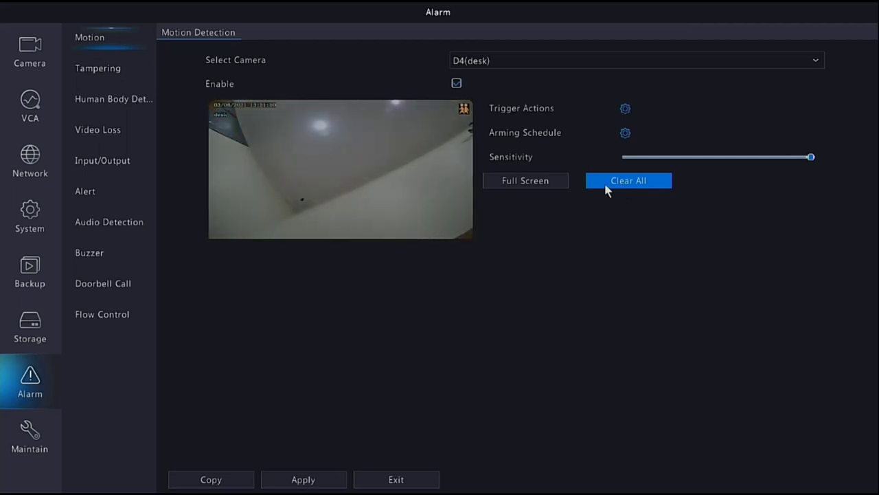
click(540, 188)
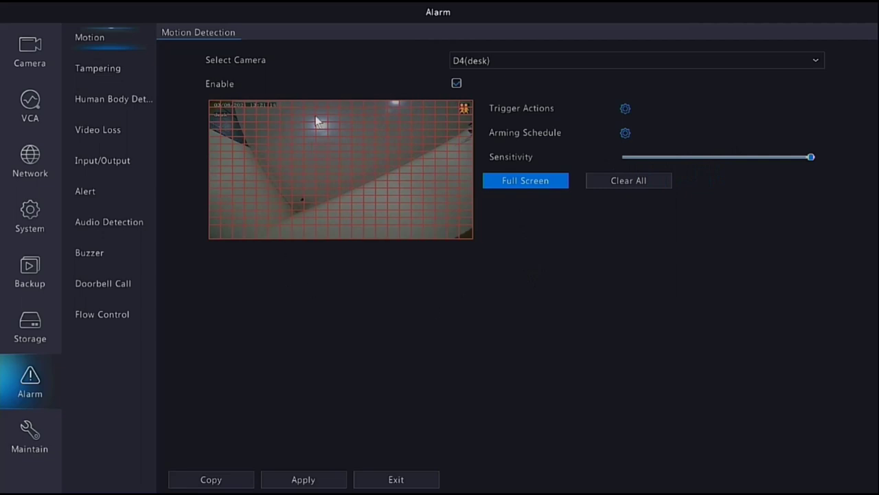
click(521, 62)
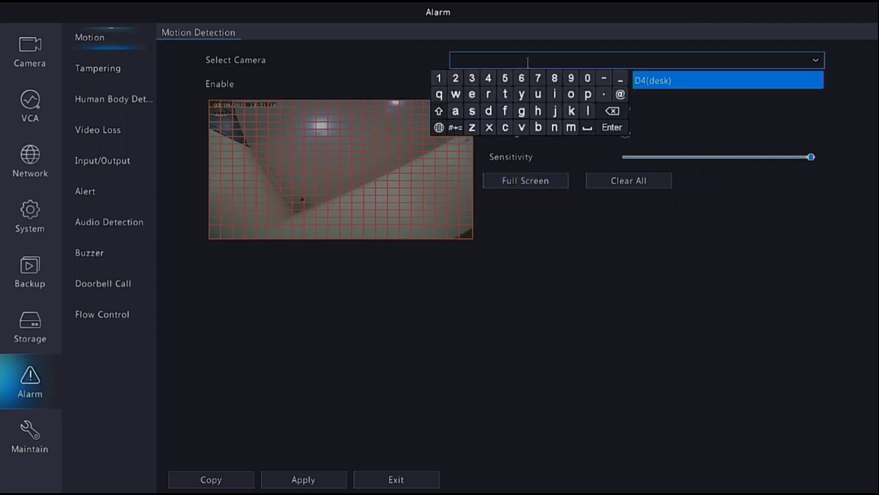
click(688, 81)
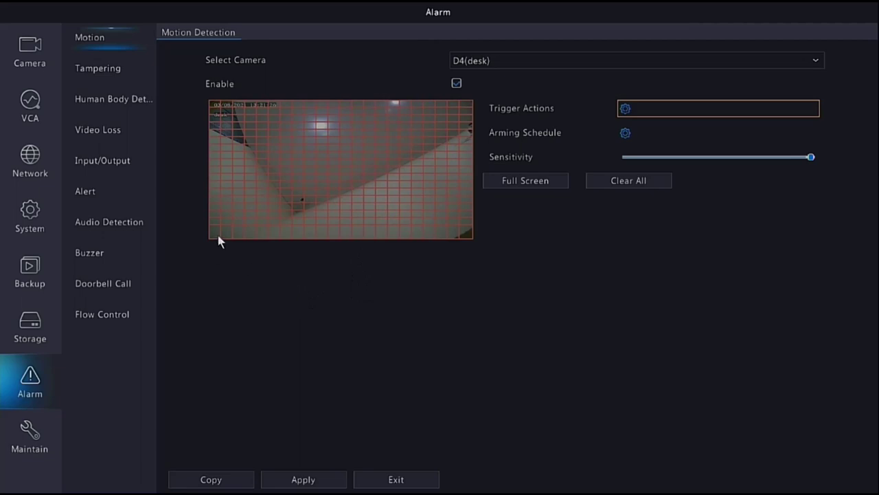
Step: View the recorder's basic system information and check for an NVR firmware update from the cloud
click(36, 427)
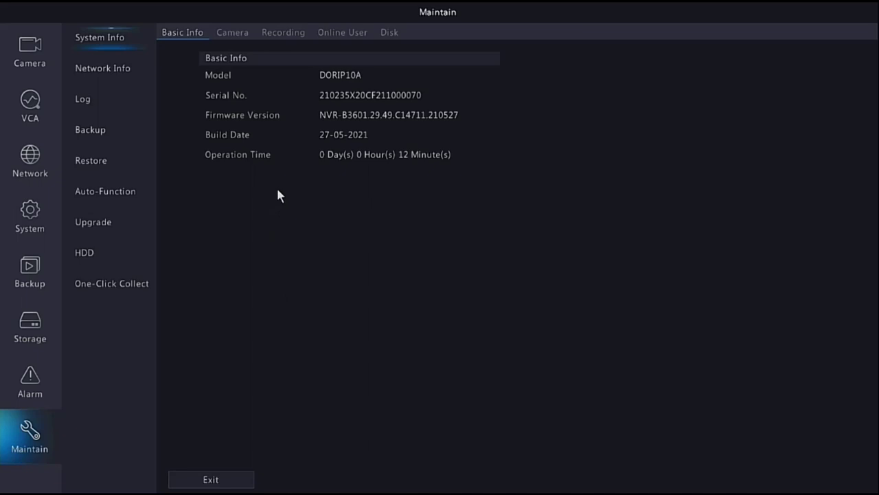
click(105, 226)
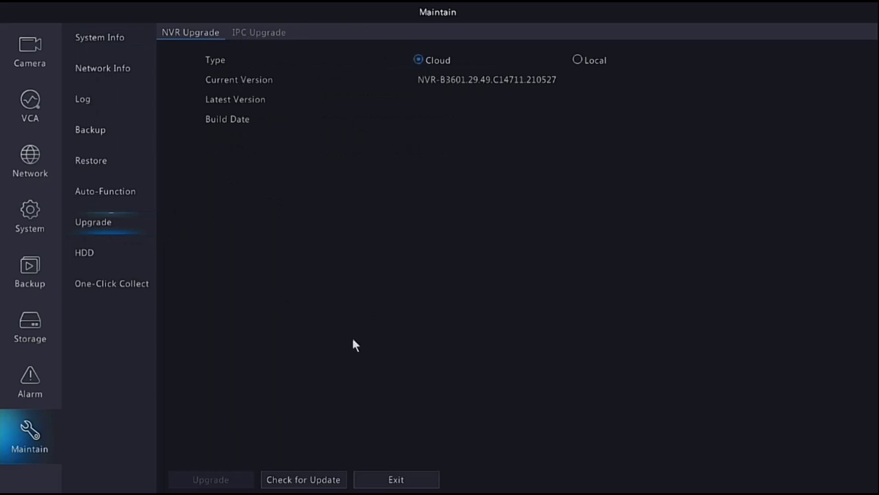
click(304, 479)
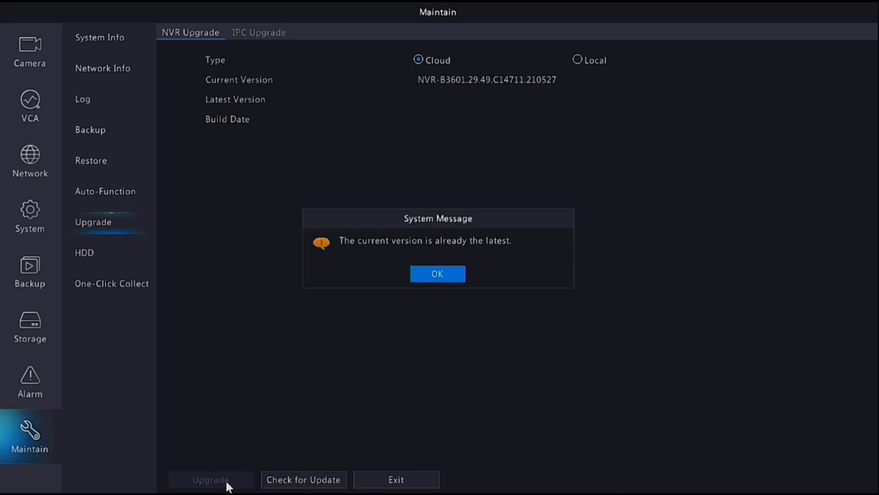
click(446, 277)
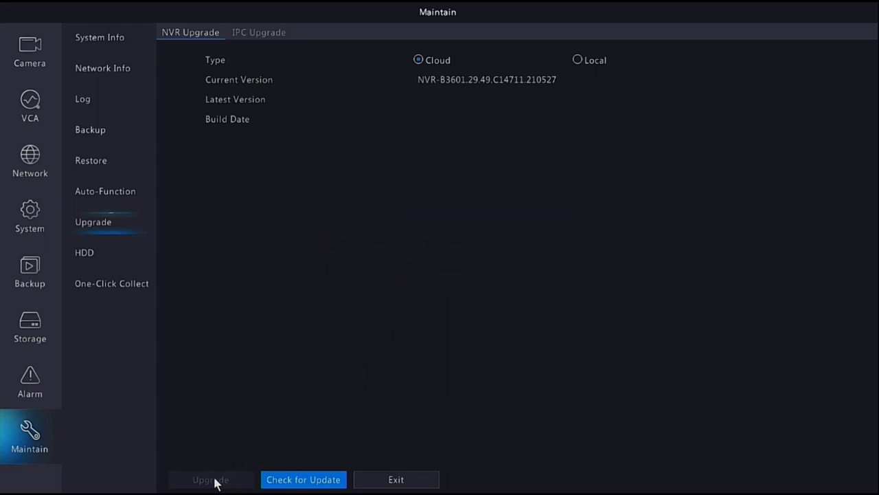
Step: Check for firmware updates for all connected IP cameras and return to the live view
click(281, 34)
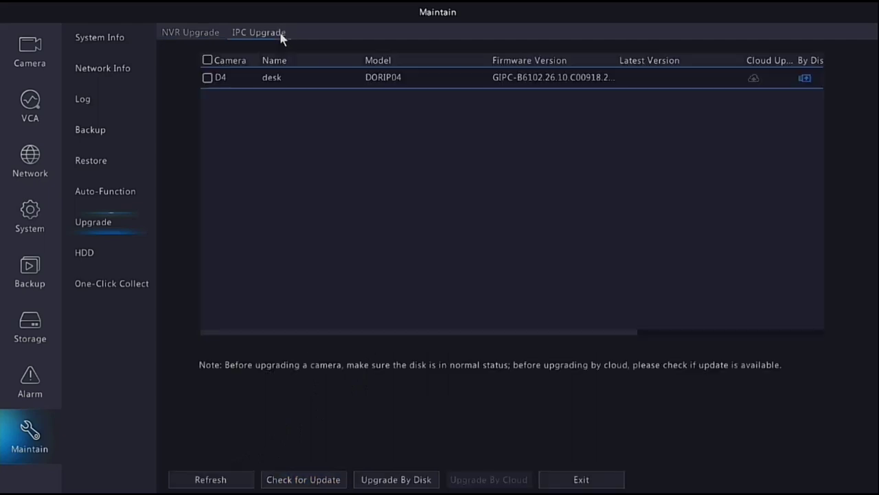
click(207, 61)
click(299, 478)
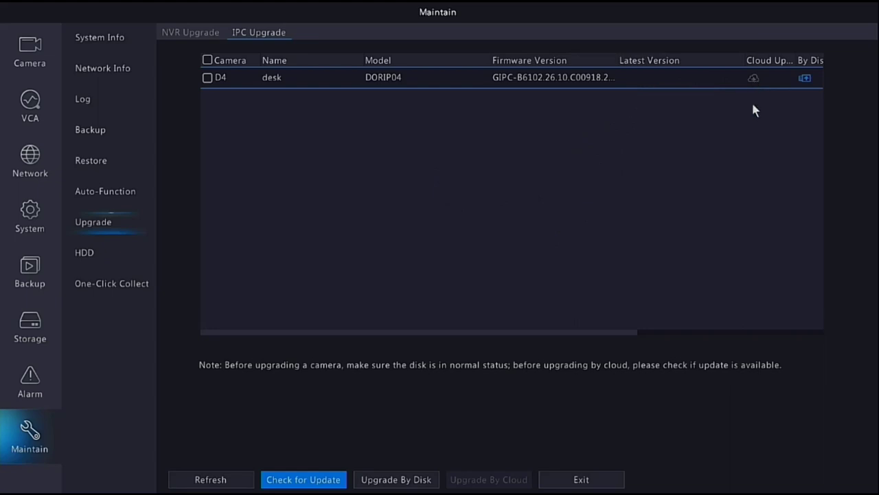
click(581, 480)
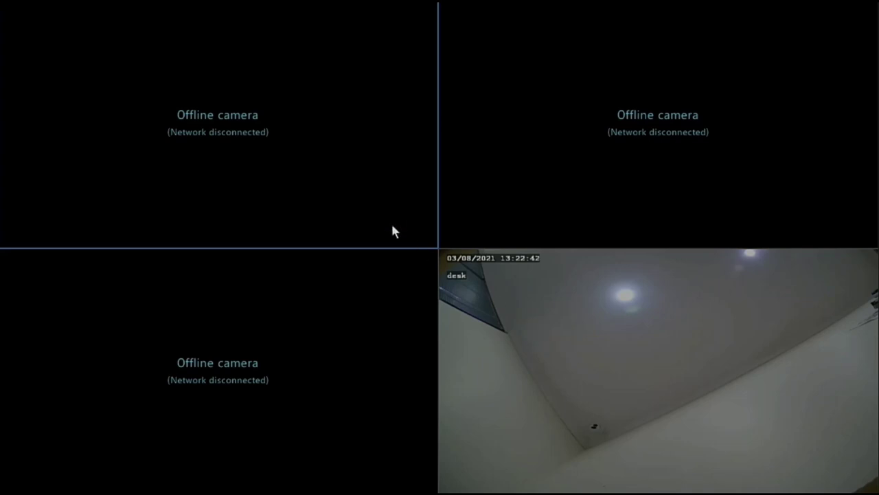
Step: In playback, add the desk camera to the selection and play the recordings of 3 August 2021
right_click(370, 183)
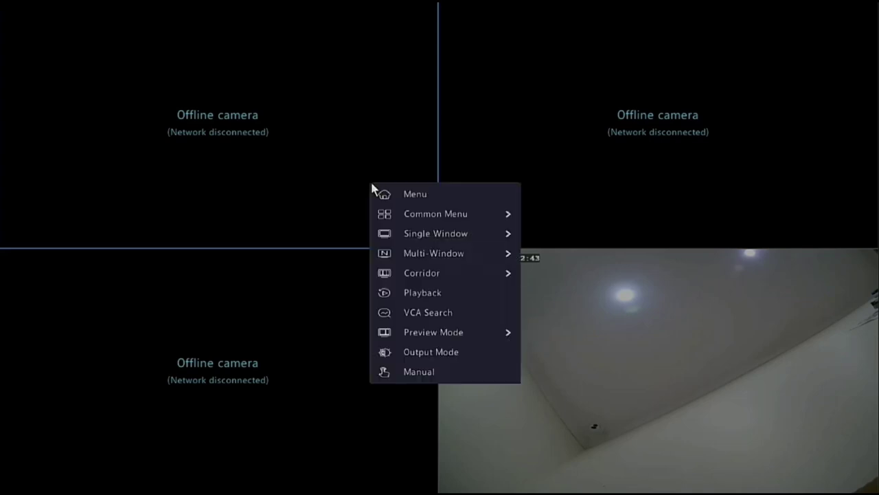
click(434, 292)
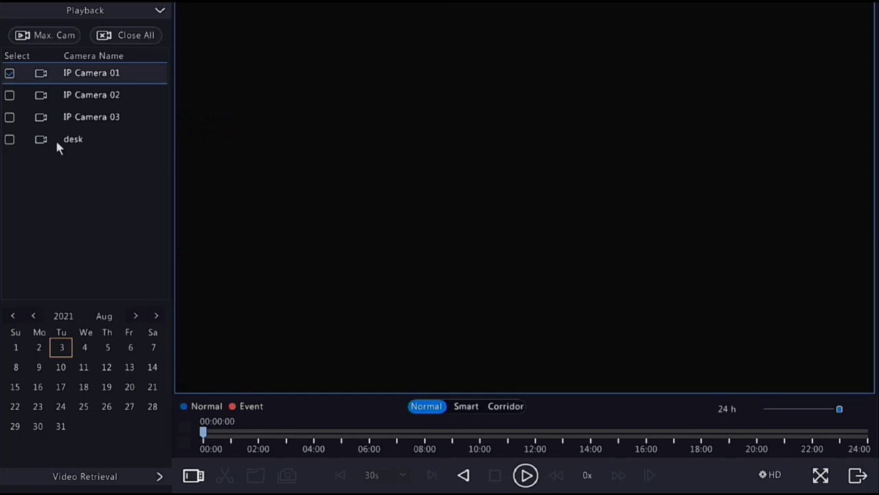
click(9, 140)
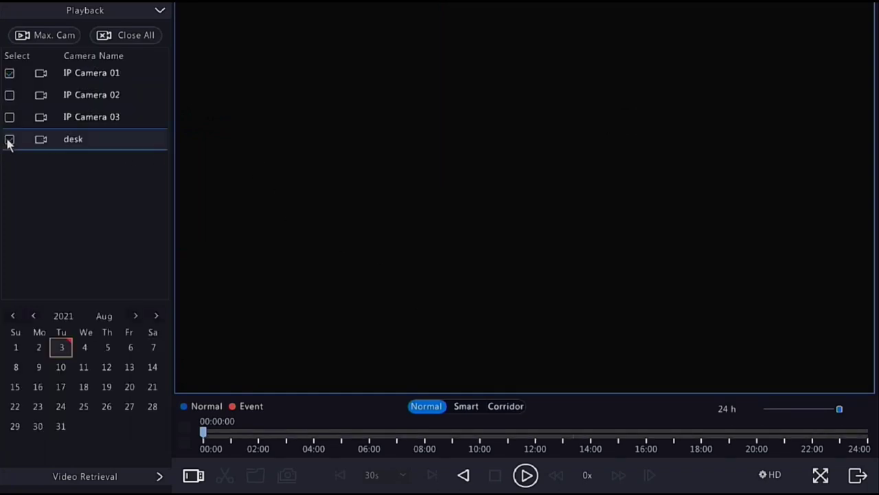
click(85, 349)
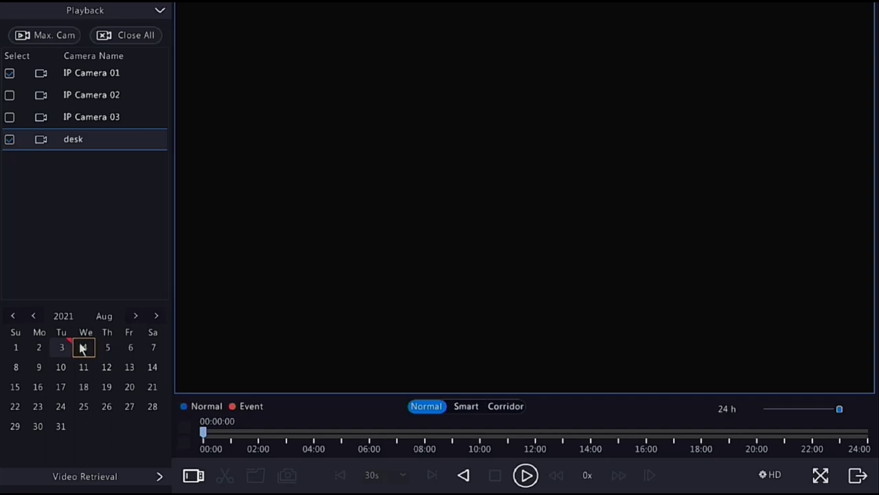
click(62, 347)
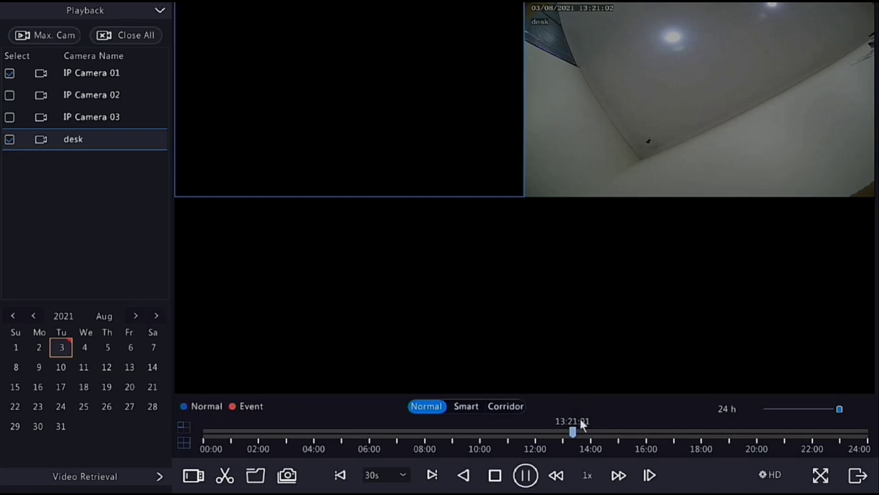
Step: Set the playback timeline scale to 10 min and jump within the event recording to 13:21:35 and back to about 13:21:08
click(764, 409)
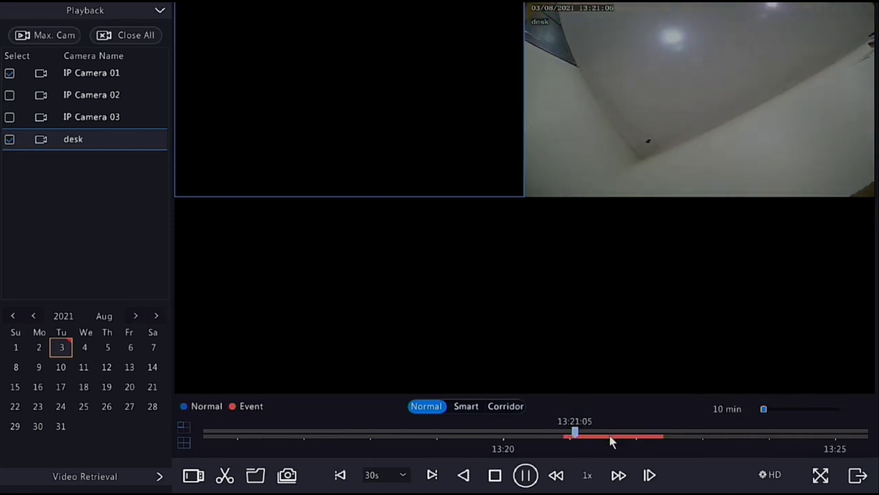
click(609, 437)
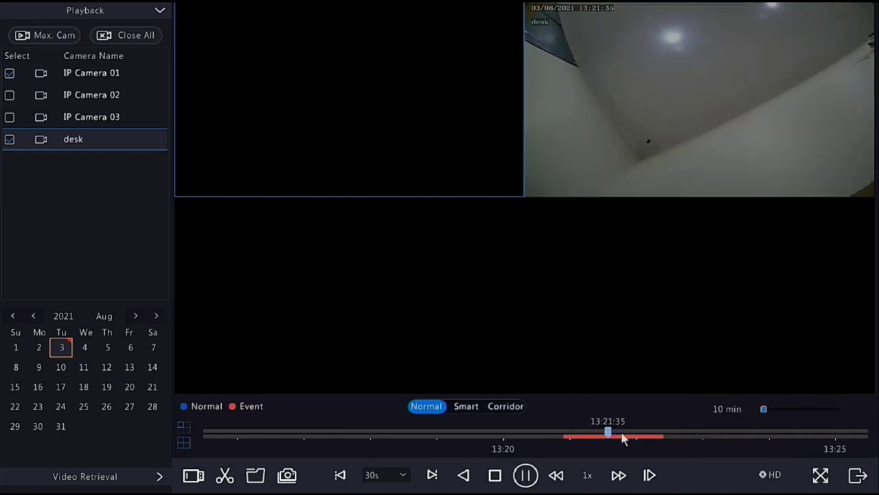
click(580, 437)
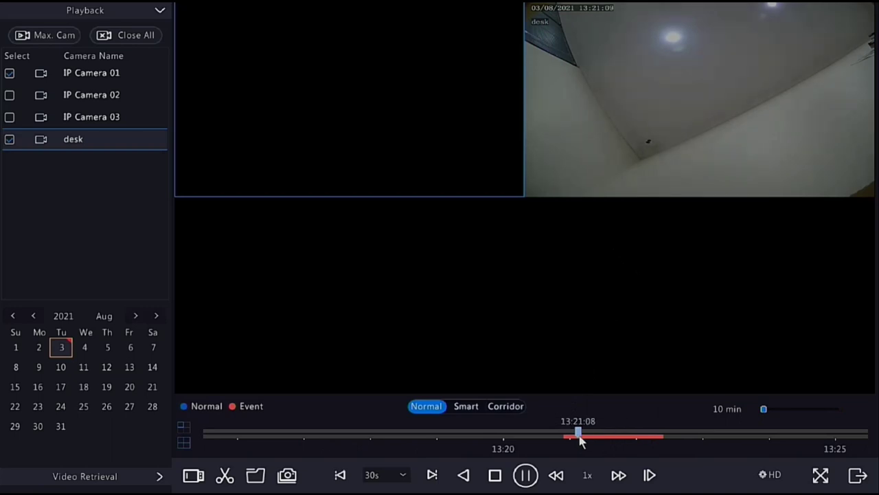